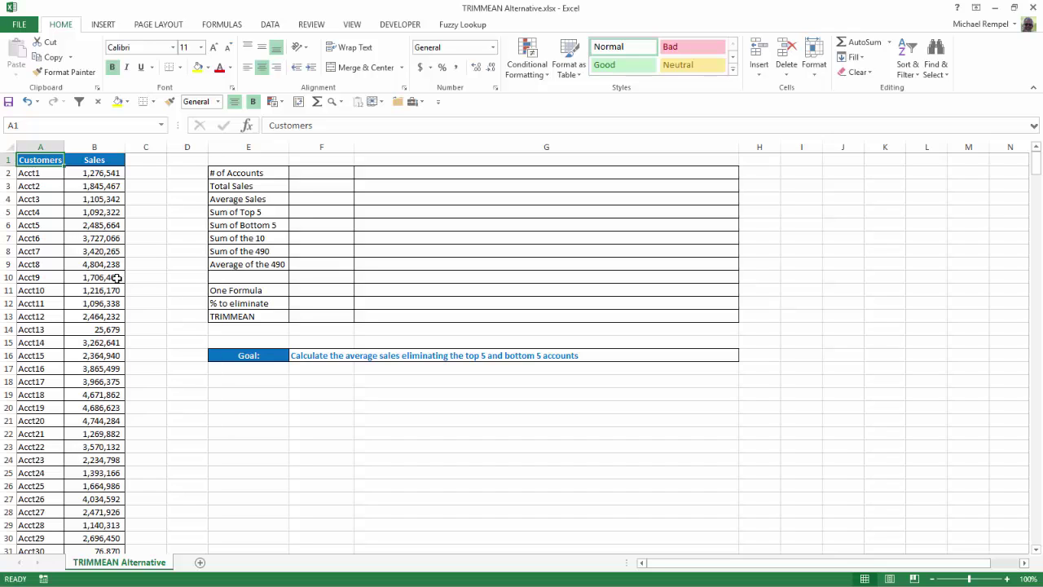
Count the accounts in F2 with =COUNT(B:B), giving 500
key("ctrl+End")
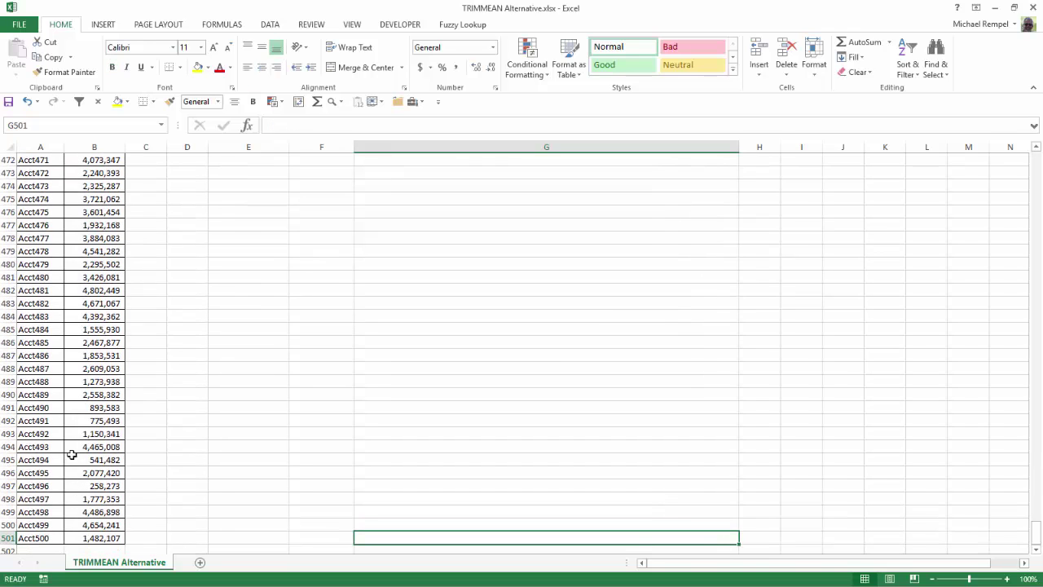
scroll(69, 461, "down", 3)
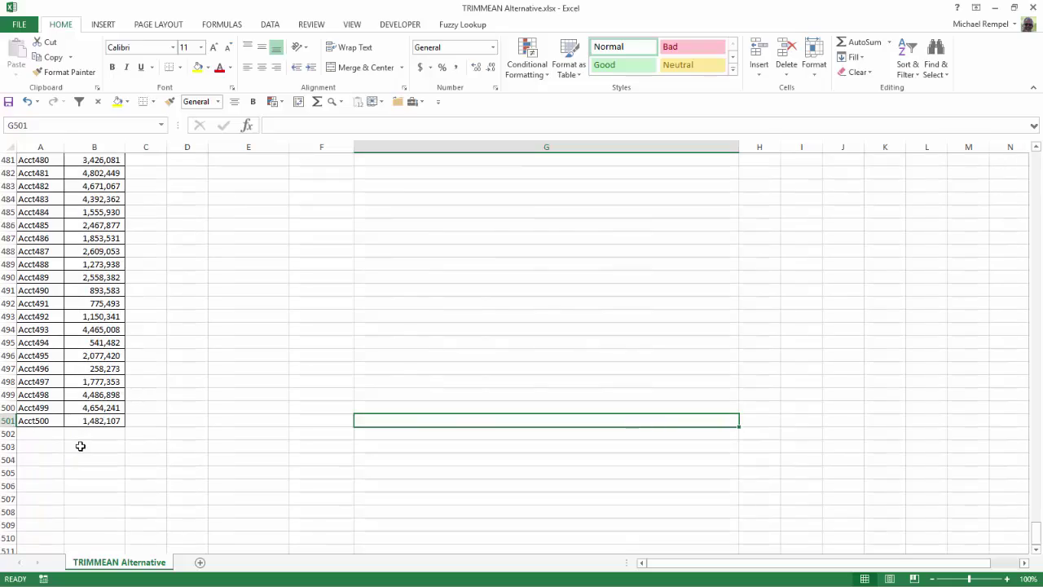
key("ctrl+Home")
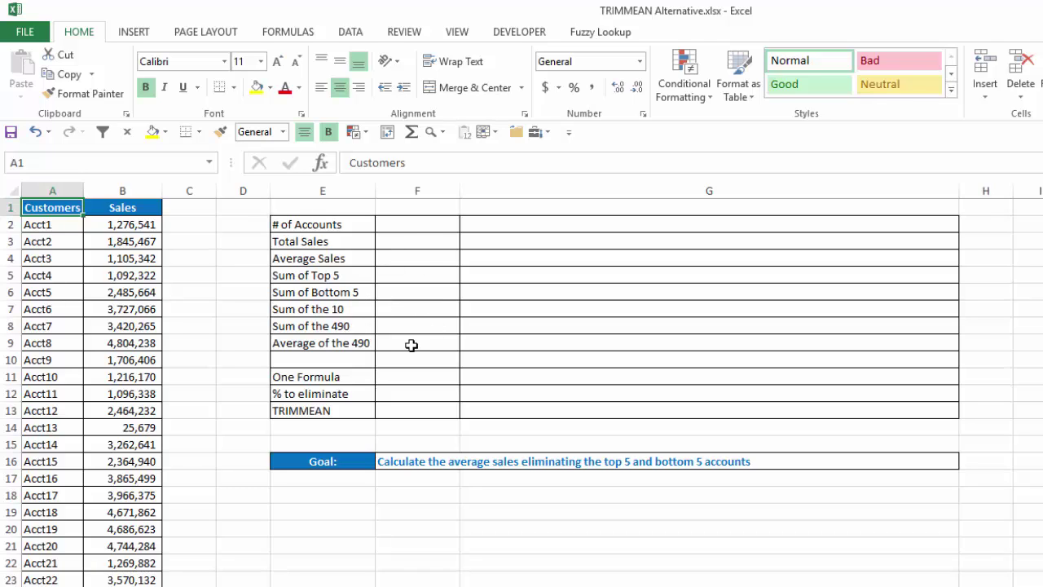
left_click(405, 225)
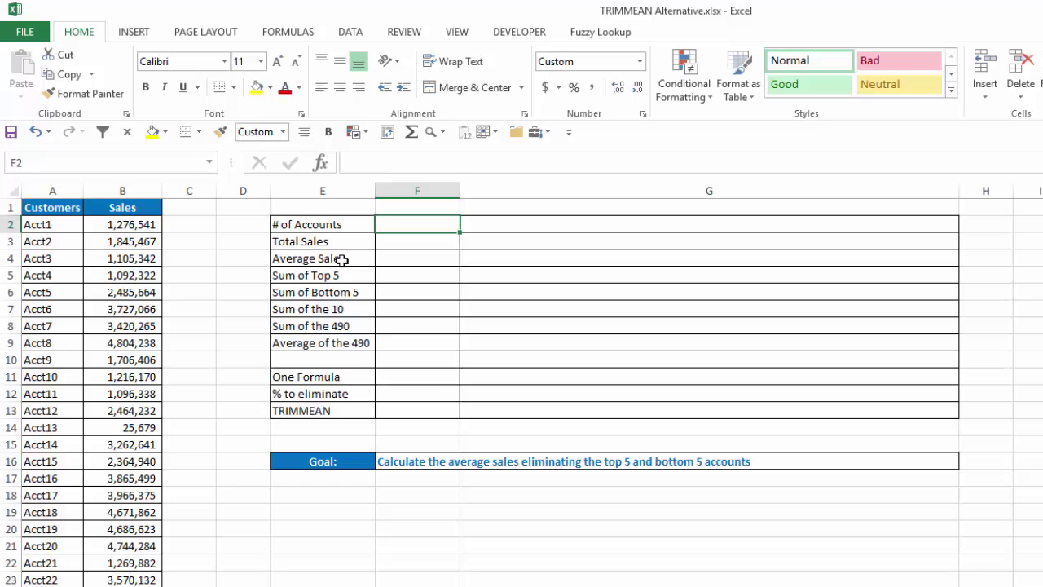
type("=count")
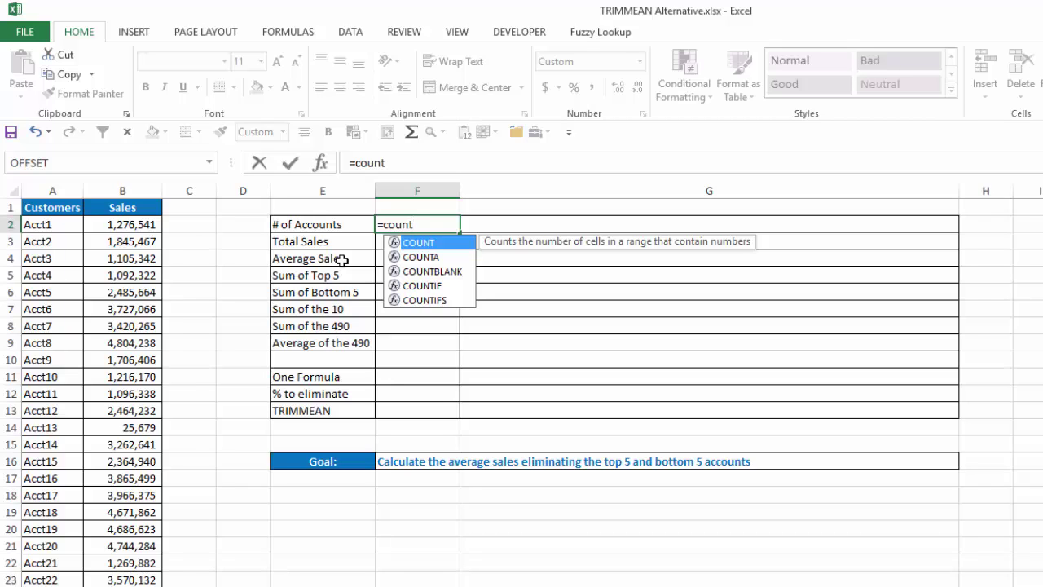
key("Tab")
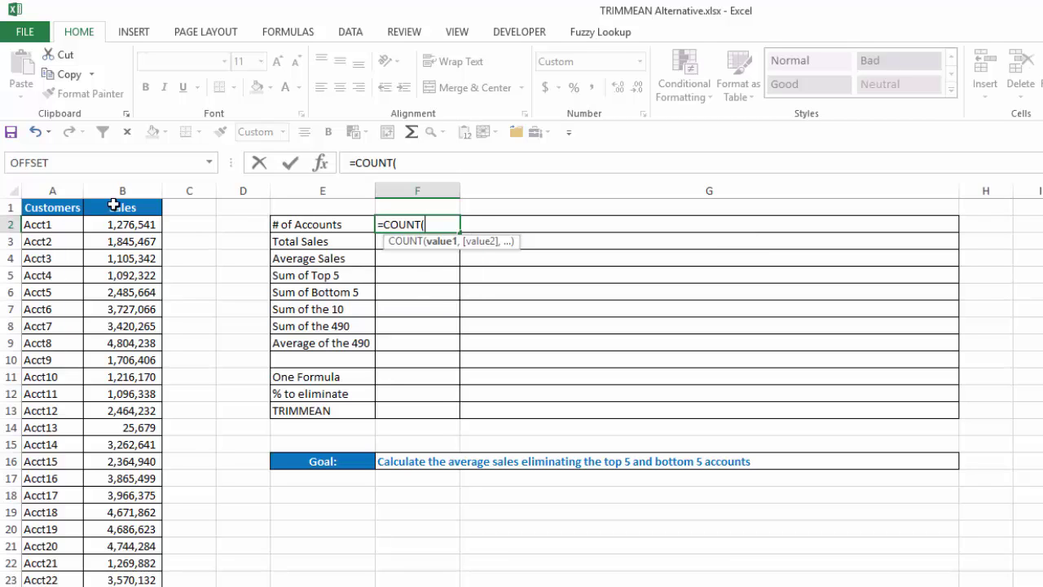
left_click(126, 187)
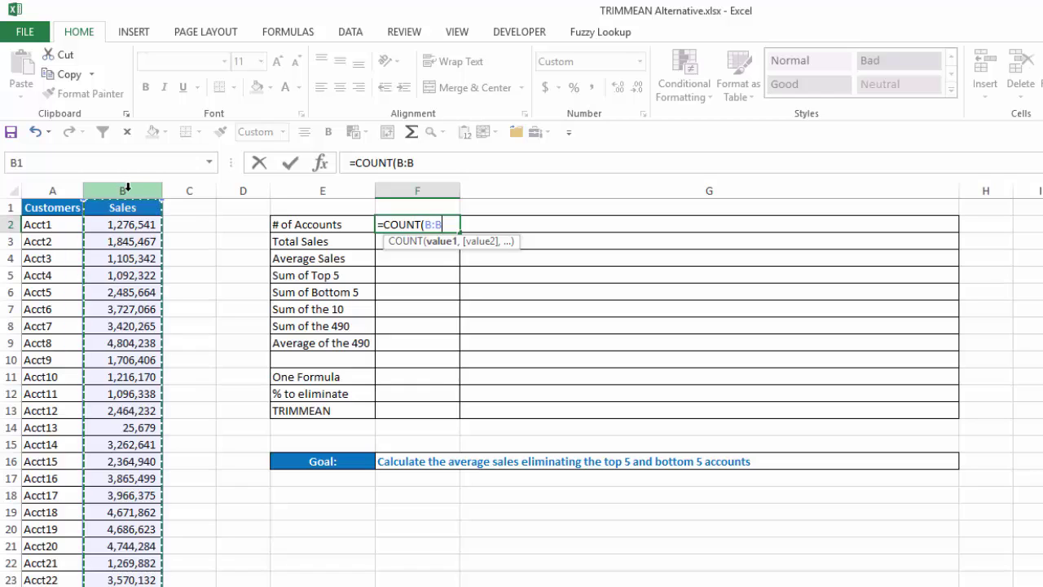
key("Return")
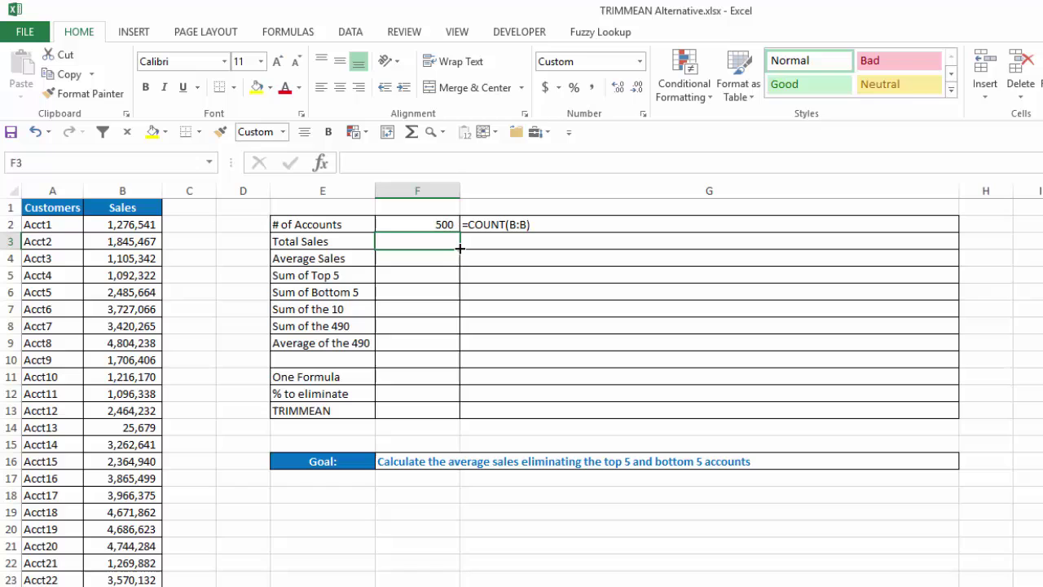
Total the Sales column in F3 with =SUM(B:B), giving 1,354,609,860
type("=SUM(")
key("Up")
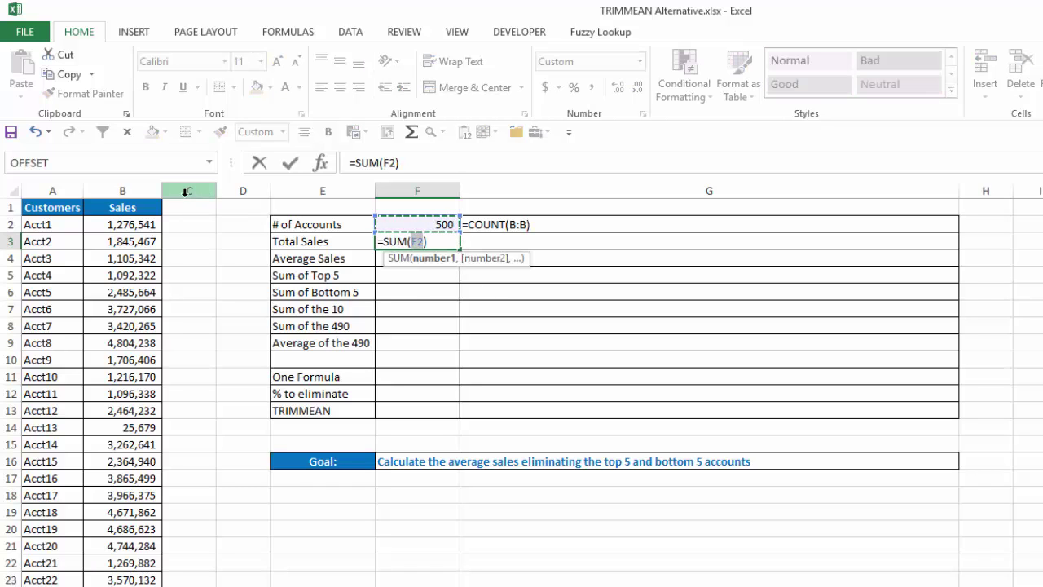
left_click(146, 189)
type(")")
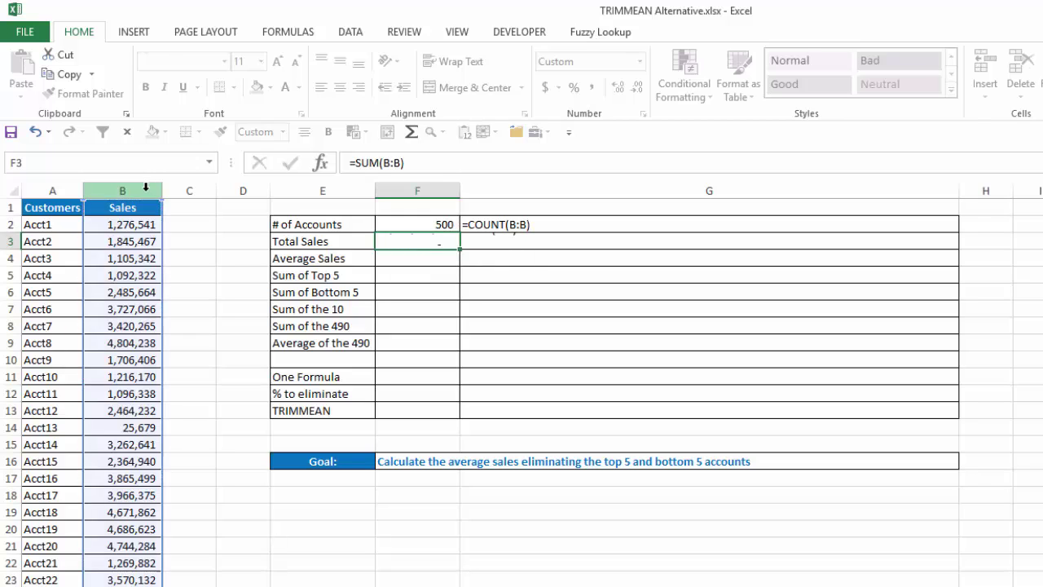
key("Return")
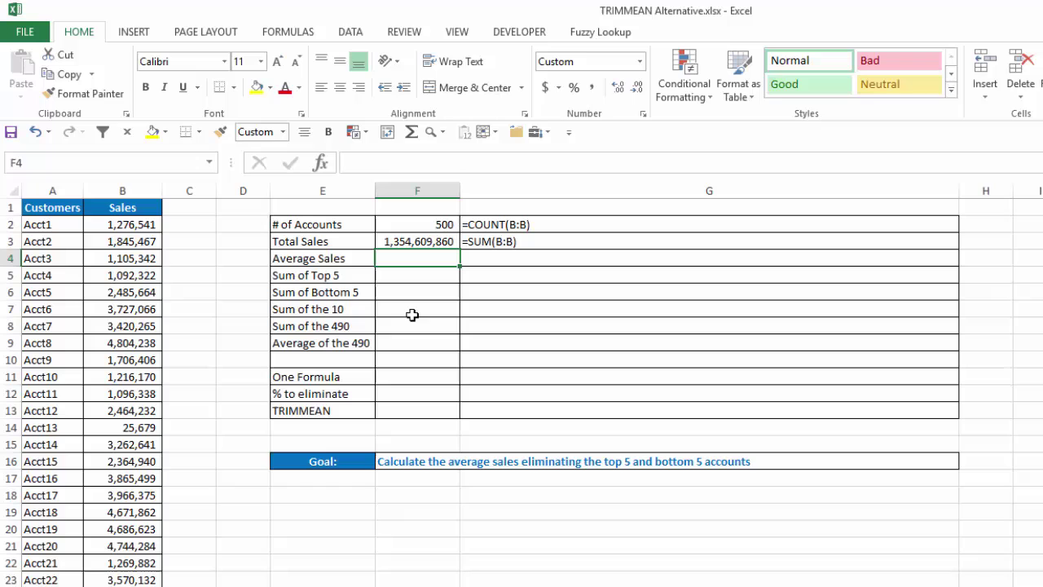
Calculate Average Sales in F4 as =F3/F2
type("=")
left_click(432, 245)
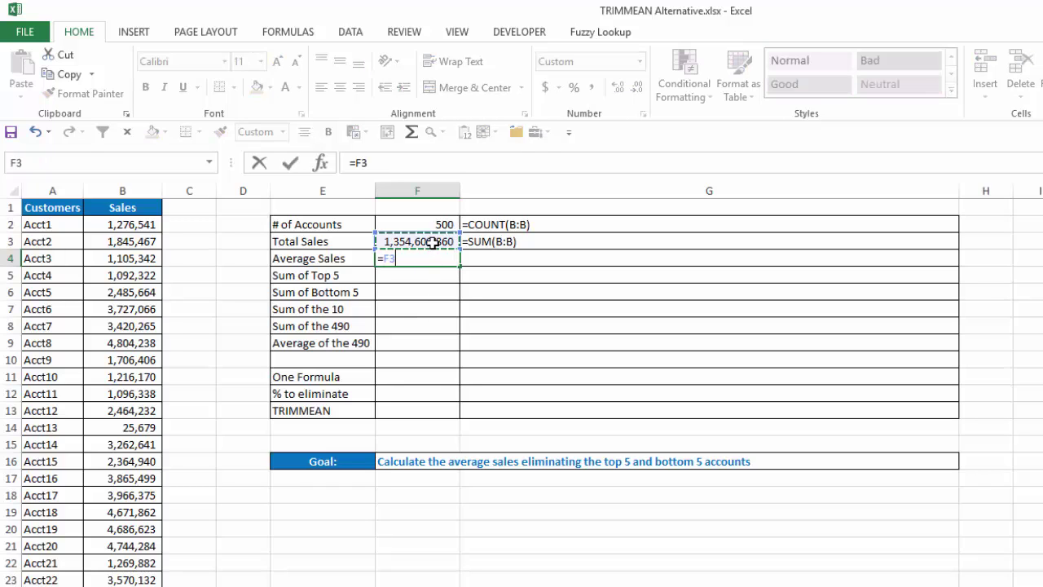
type("/")
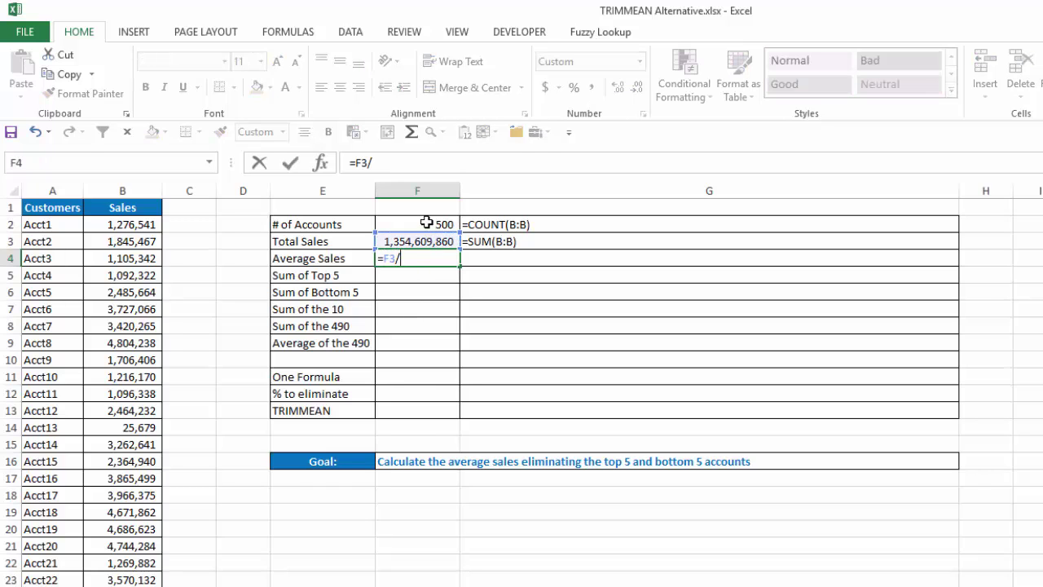
left_click(428, 224)
key("Return")
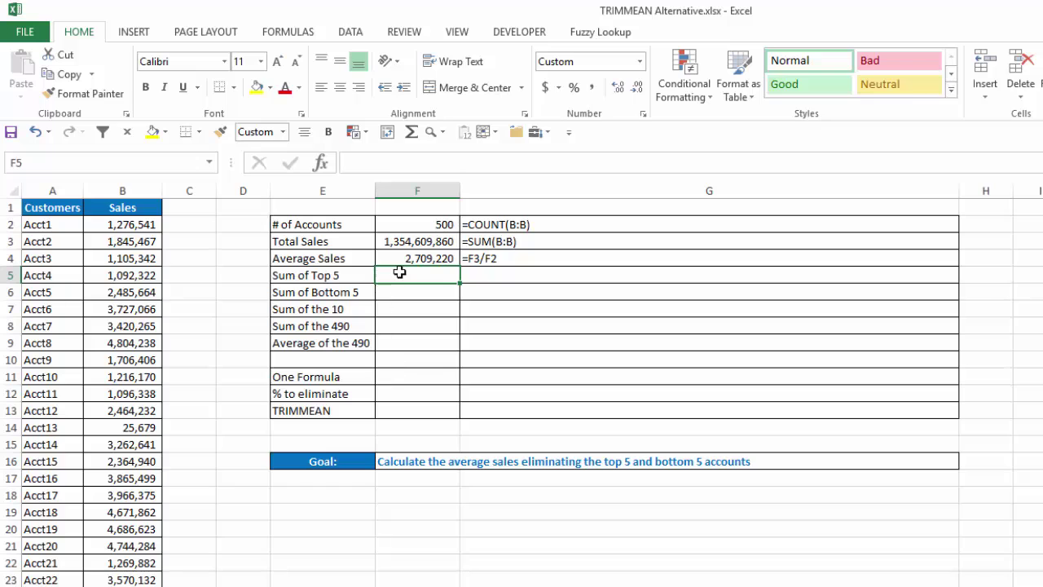
Replace F4's formula with =AVERAGE(B:B), giving 2,709,220
left_click(436, 261)
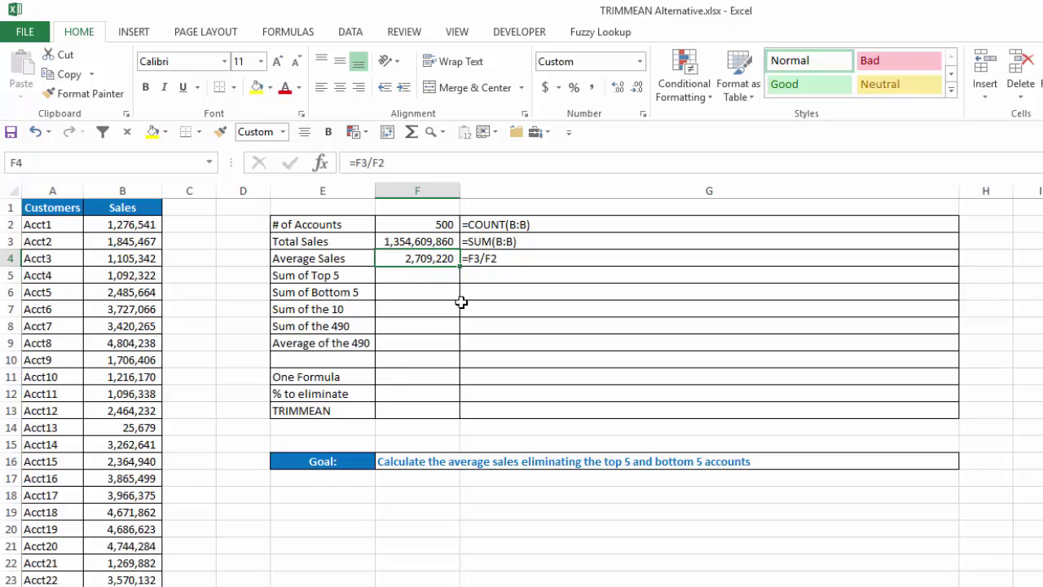
type("=aver")
key("Tab")
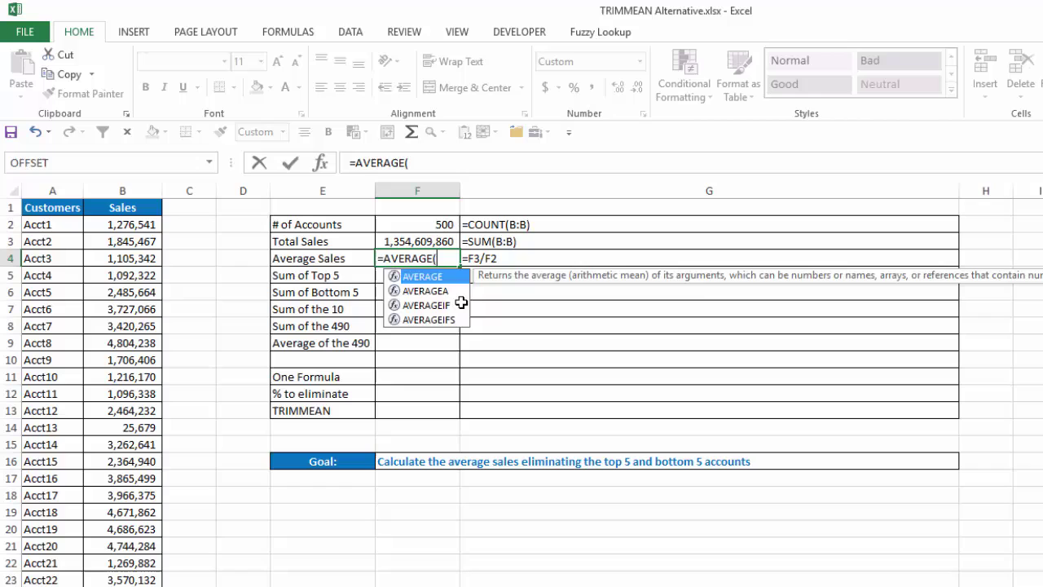
left_click(150, 189)
type(")")
key("Return")
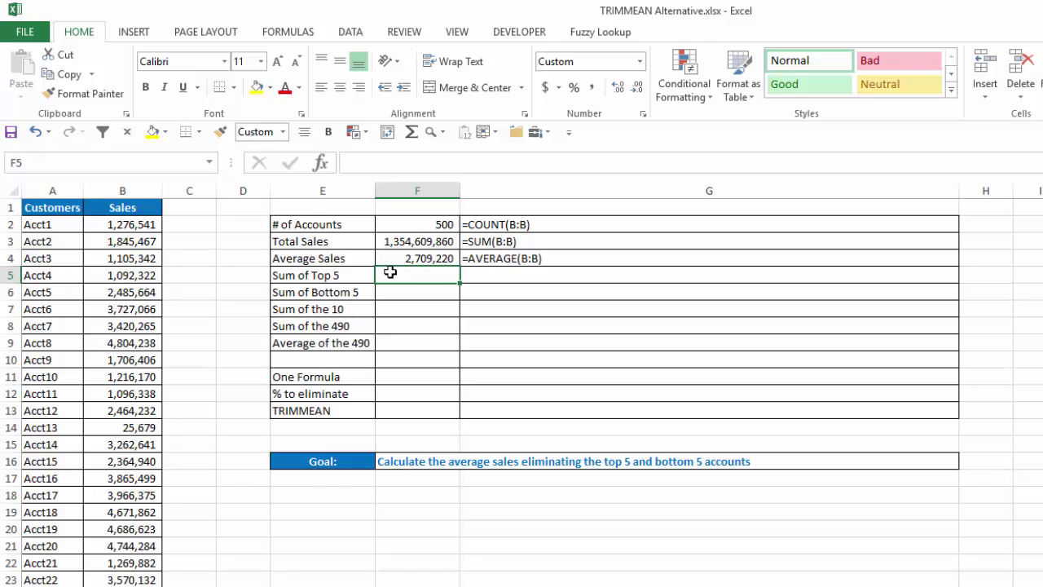
Enter =SUMIFS(B:B,B:B,">="&LARGE(B:B,5)) in F5 to sum the five largest sales
type("=sumifs")
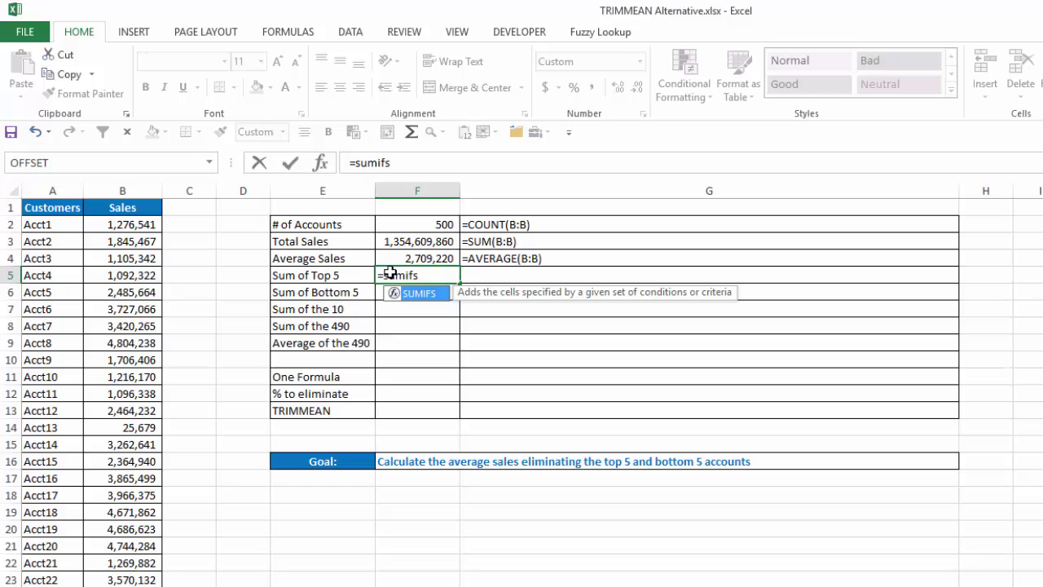
key("Tab")
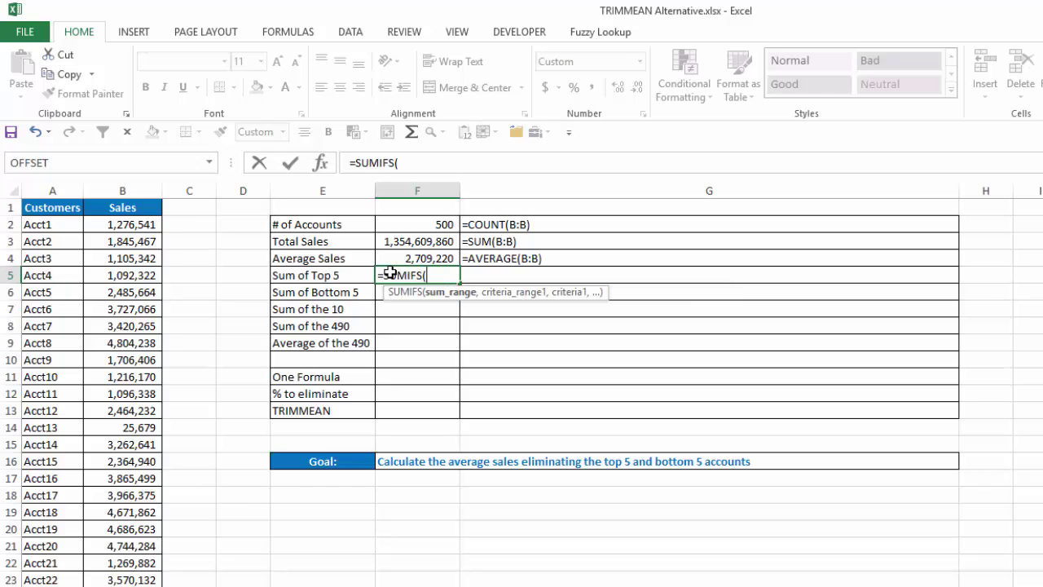
left_click(120, 186)
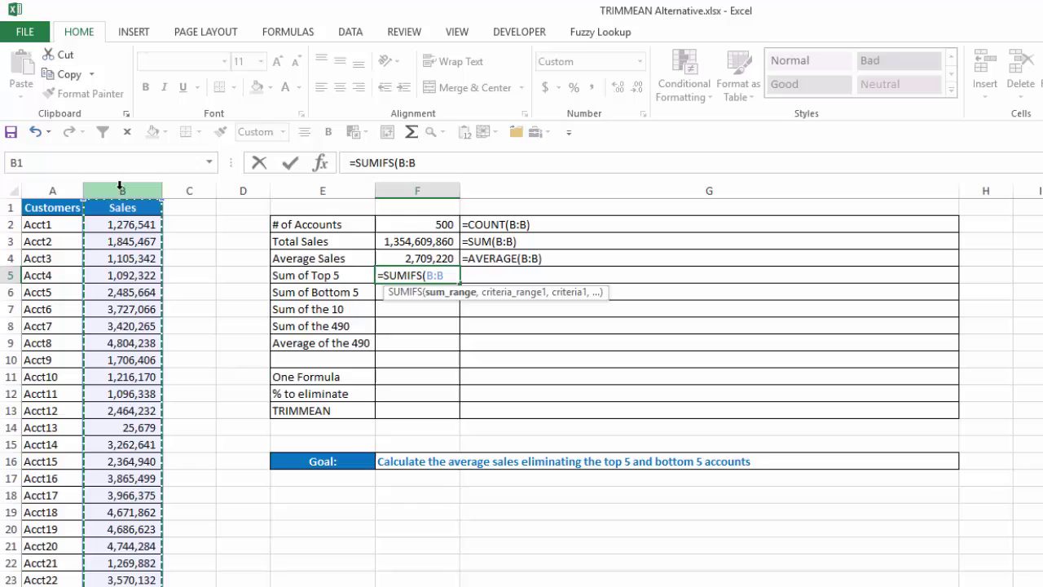
type(",")
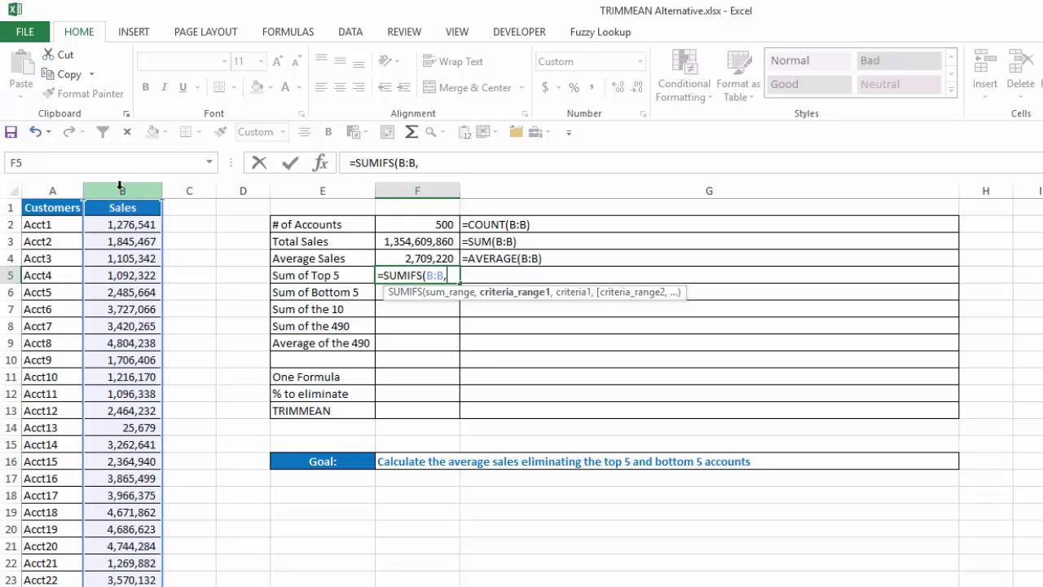
left_click(120, 186)
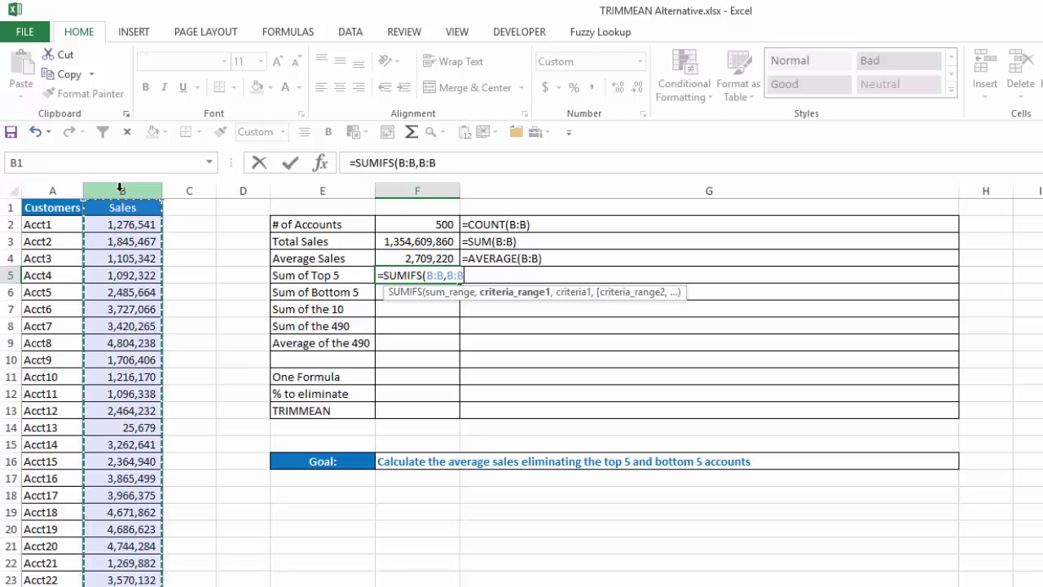
type(",")
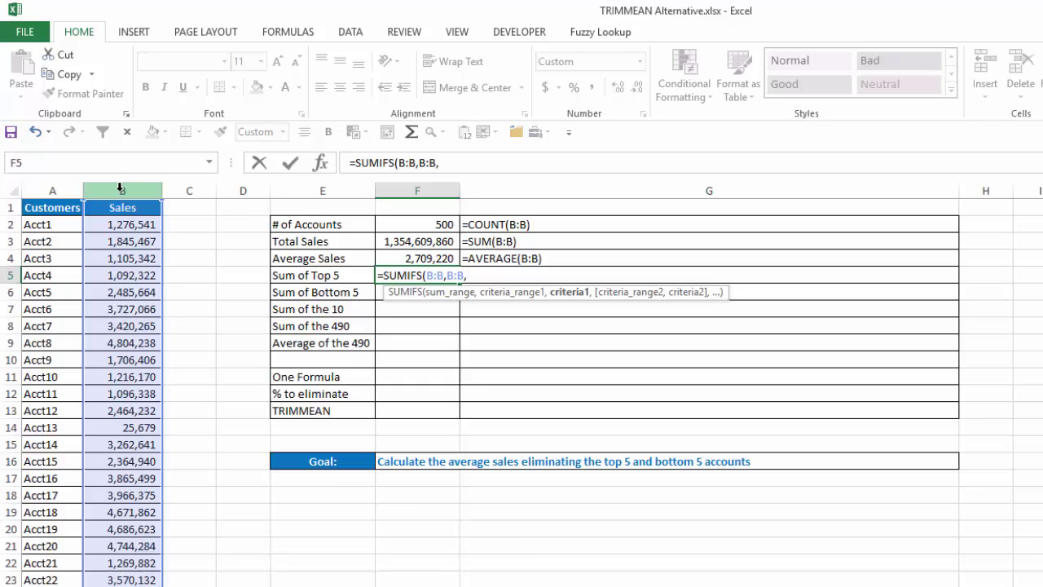
type("\">=\"&large")
key("Tab")
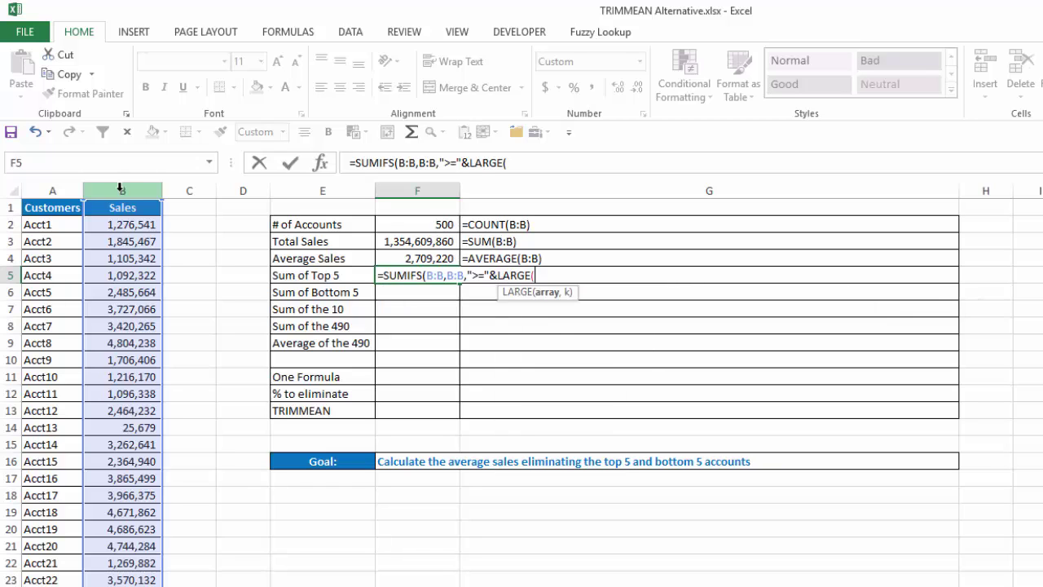
left_click(121, 188)
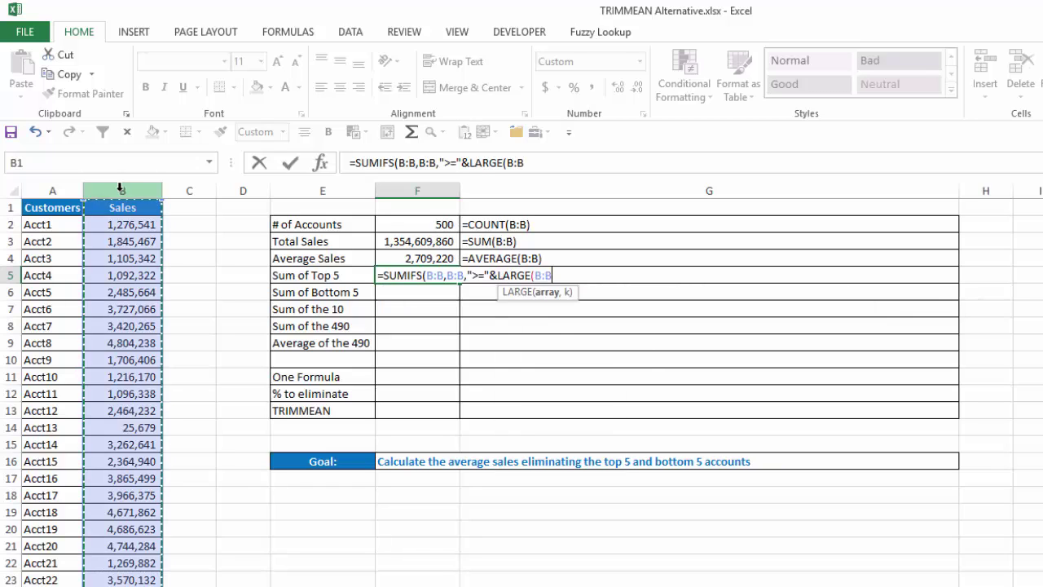
type(",5")
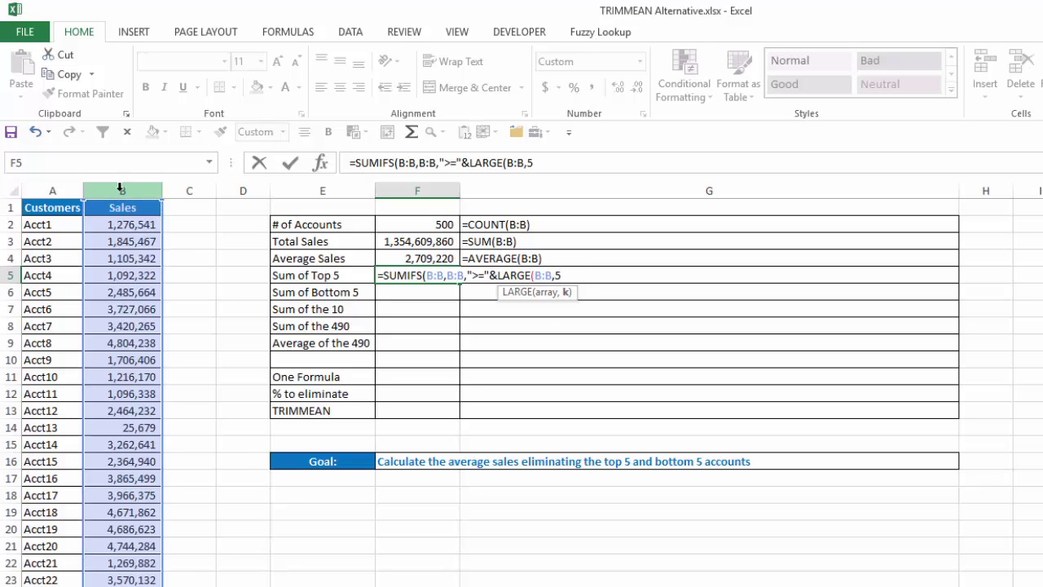
type("))")
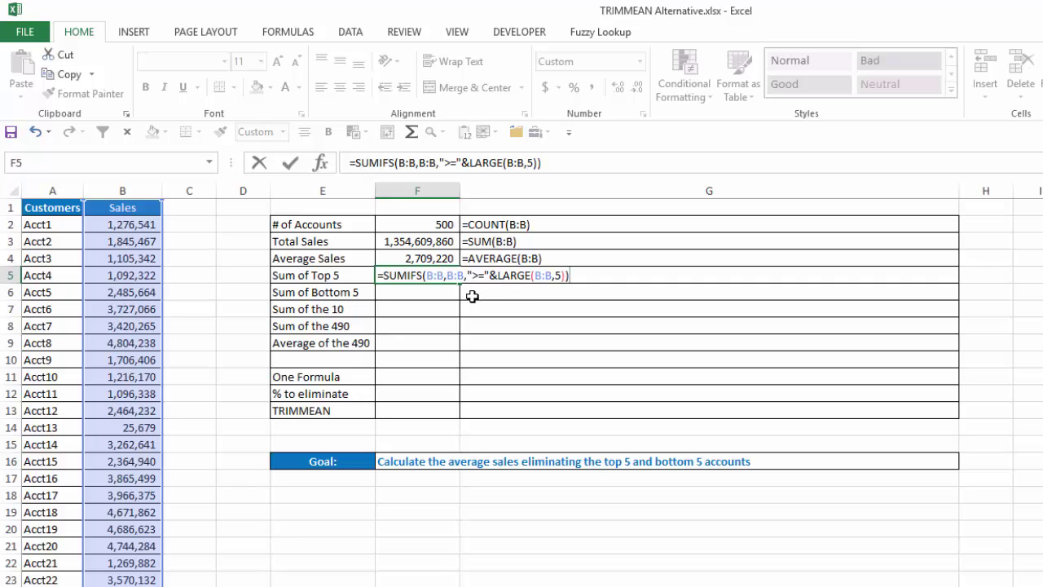
key("Return")
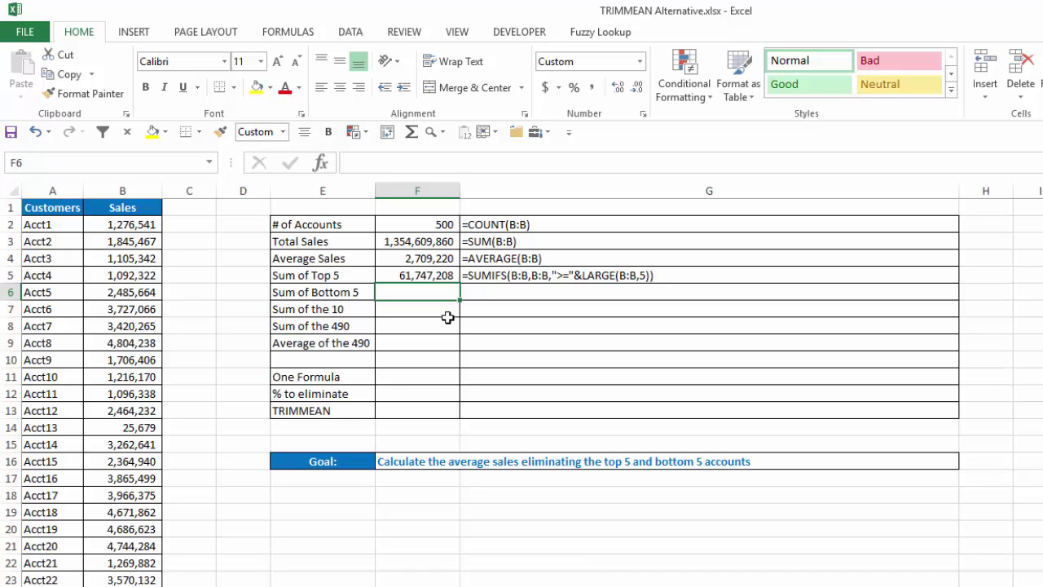
Sum the five smallest sales in F6 with =SUMIFS(B:B,B:B,"<="&SMALL(B:B,5)), giving 251,134
type("=su")
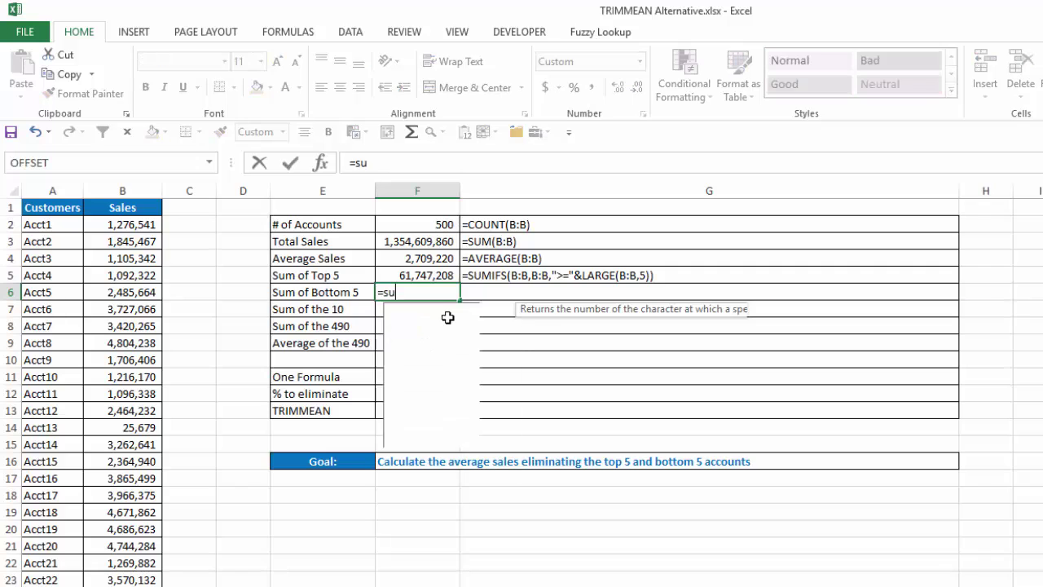
type("mifs")
key("Tab")
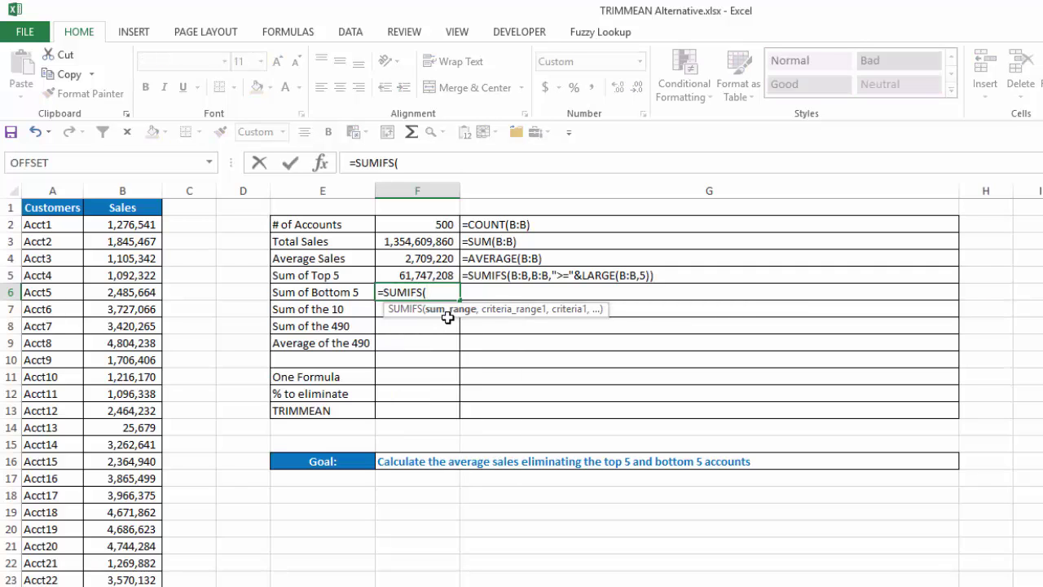
left_click(136, 190)
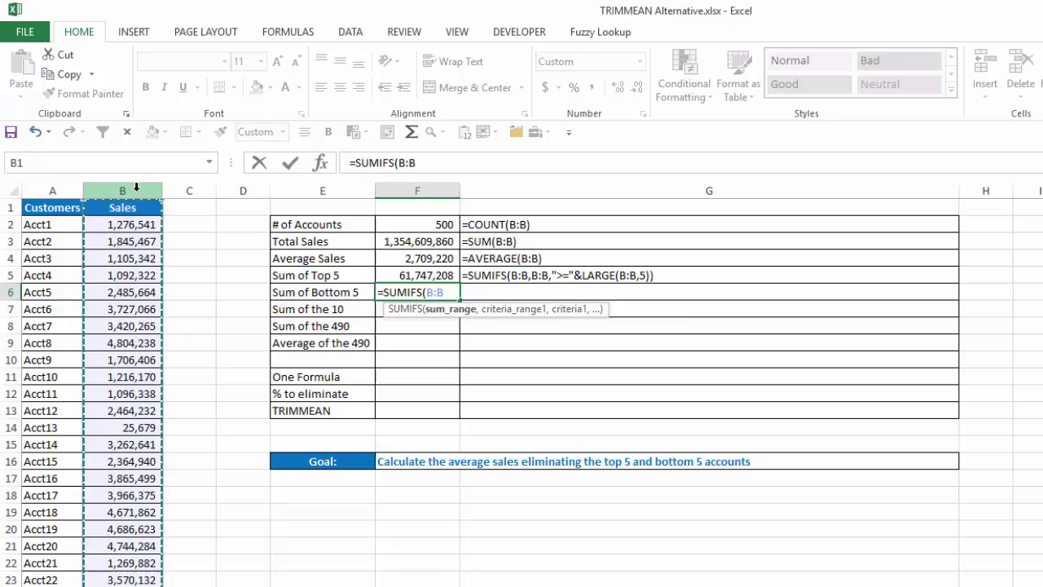
type(",")
left_click(136, 190)
type(",")
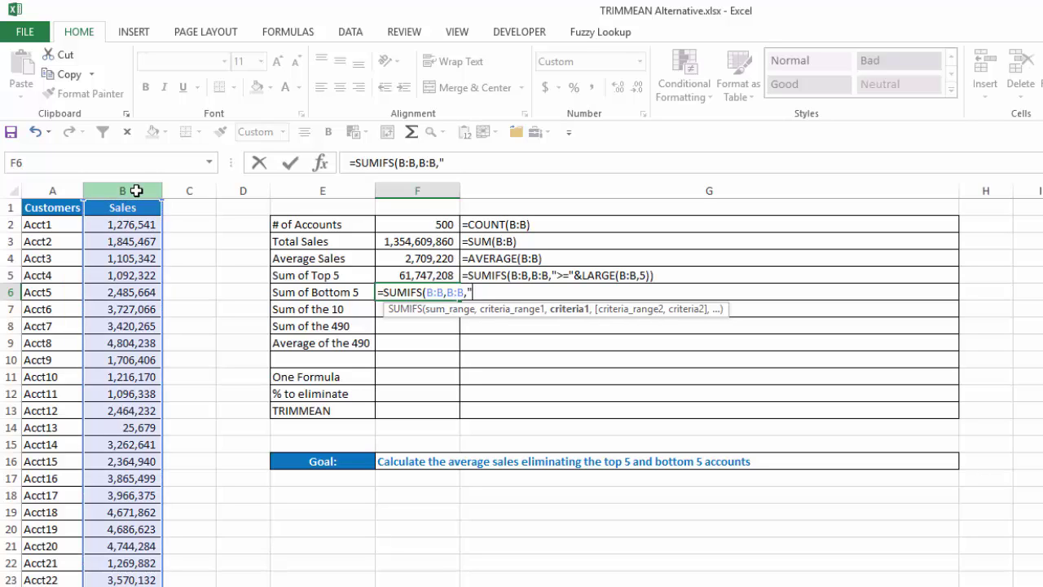
type("\"<=\"&small")
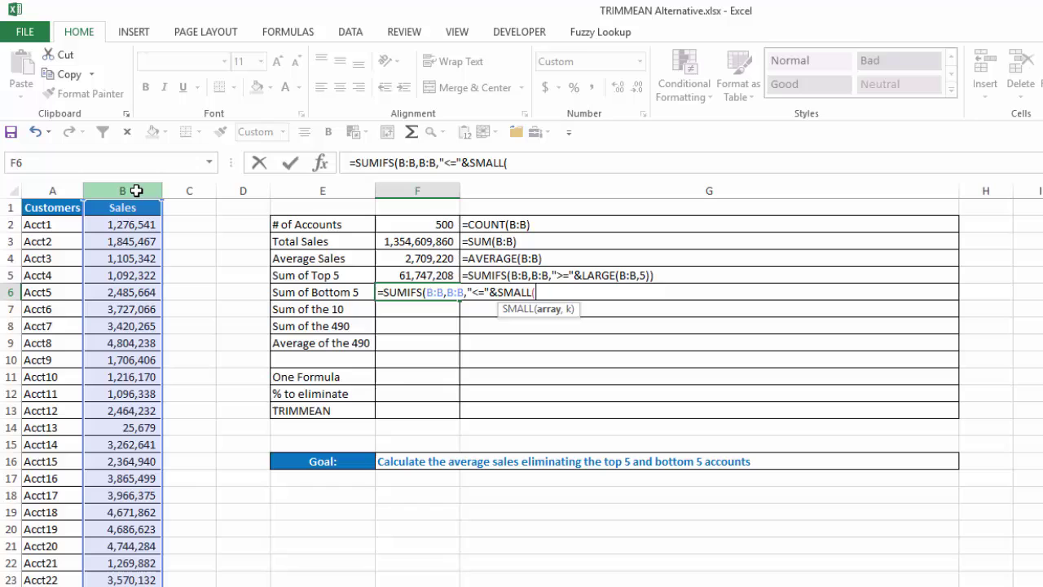
left_click(136, 190)
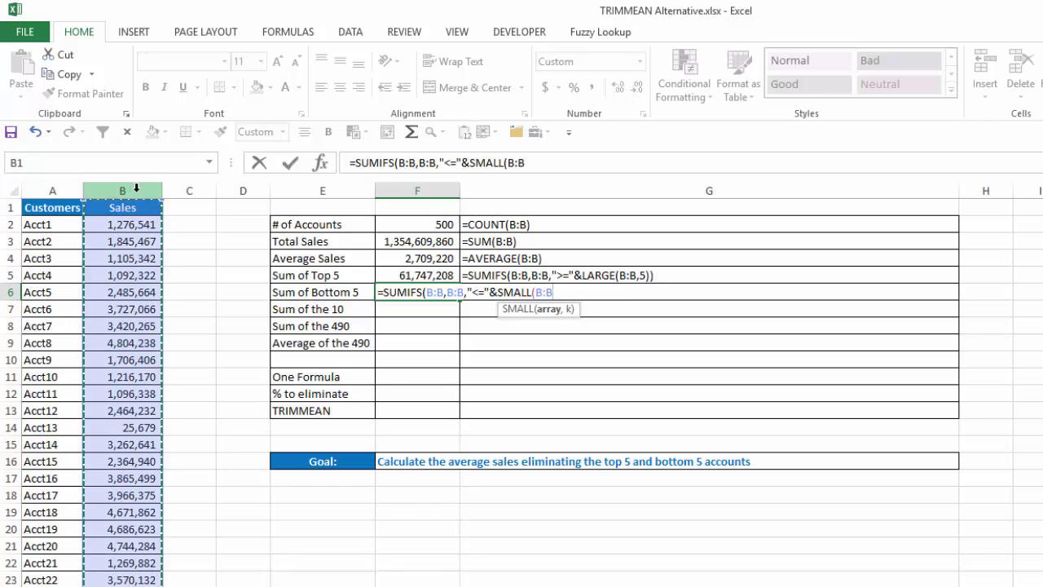
type(",5")
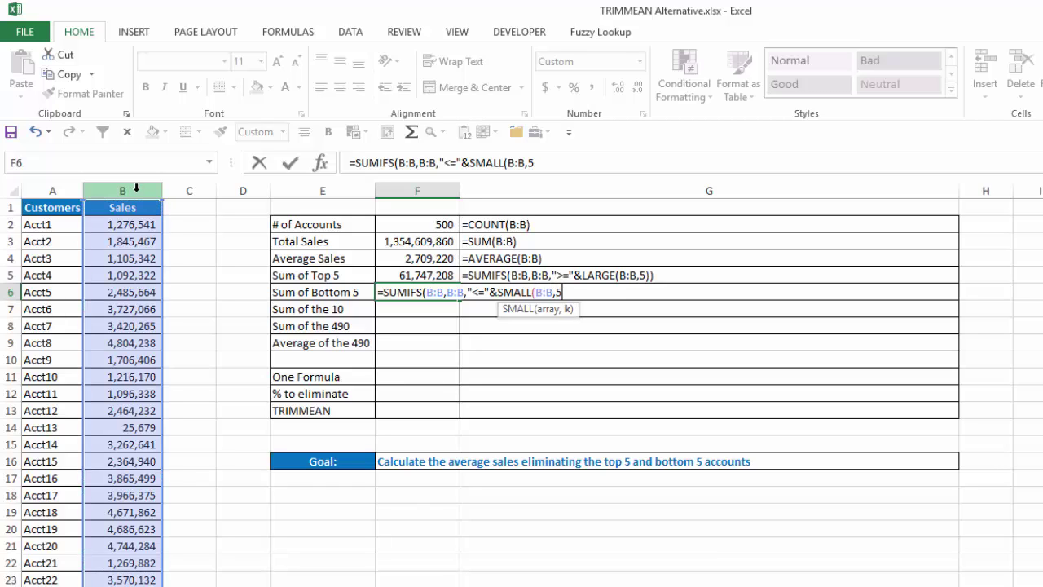
type("))")
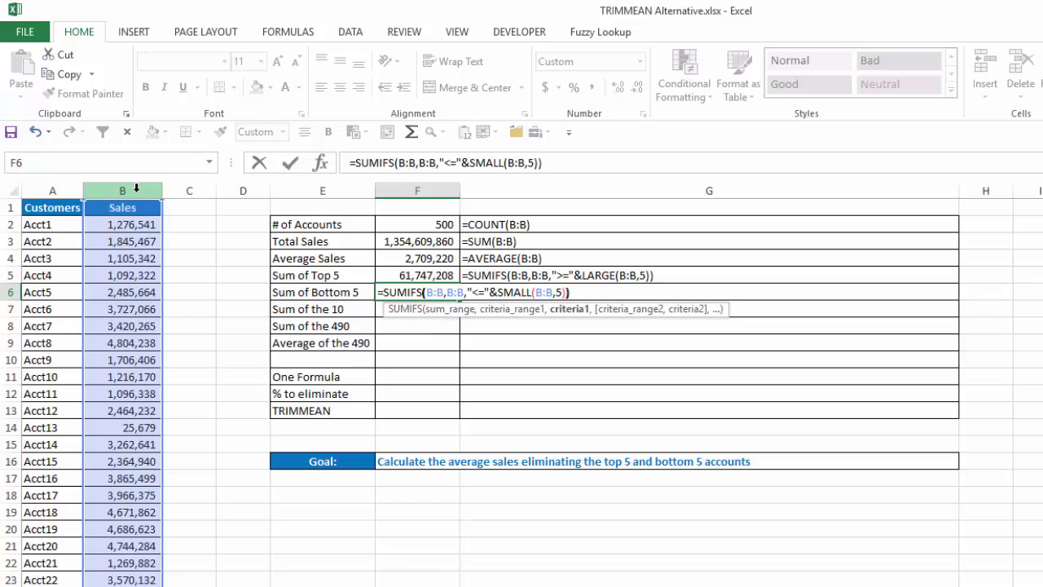
key("Return")
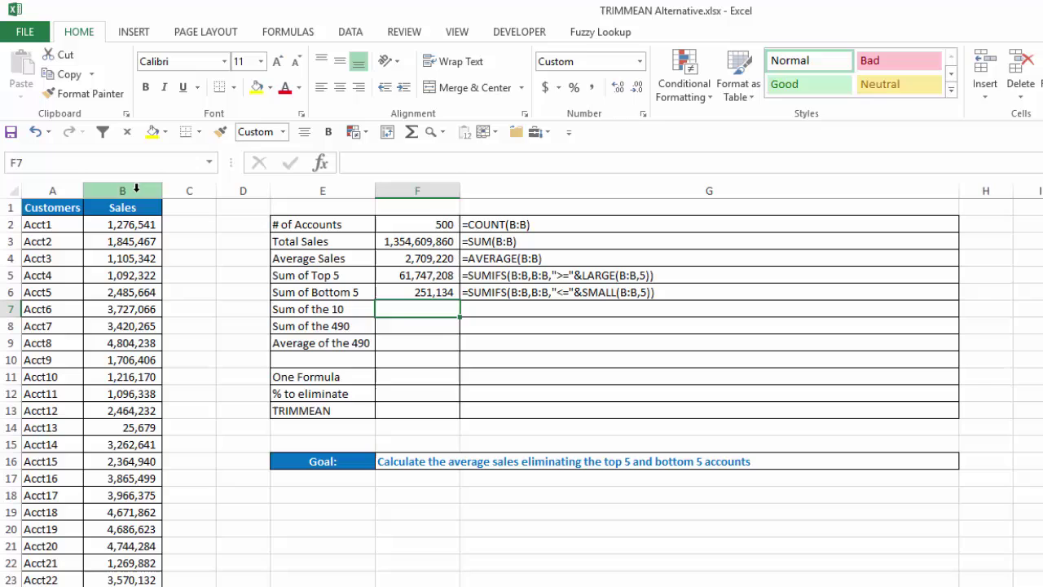
Add the top and bottom totals in F7 with =F5+F6
type("=")
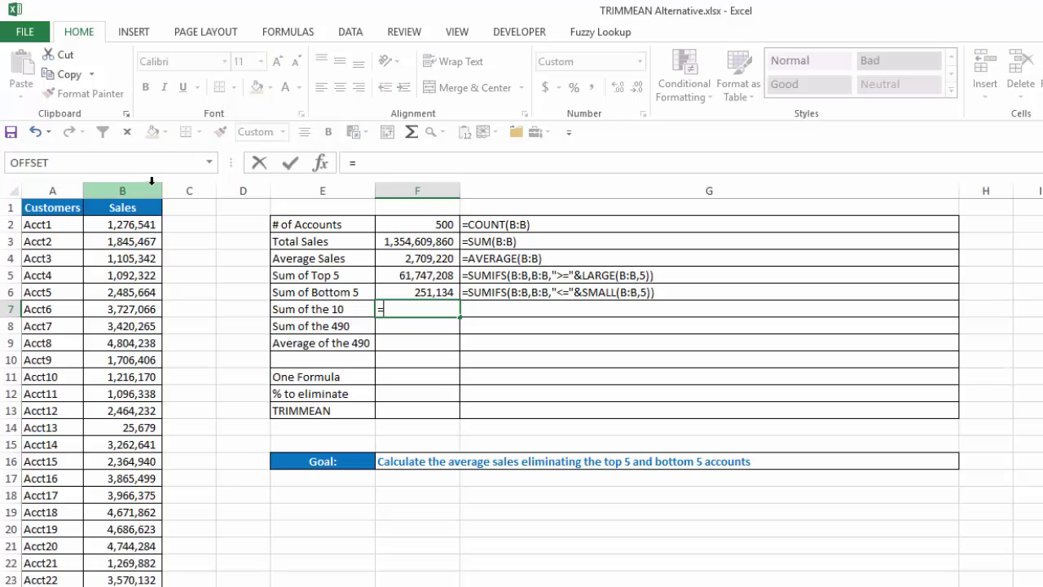
left_click(407, 275)
type("+")
left_click(401, 291)
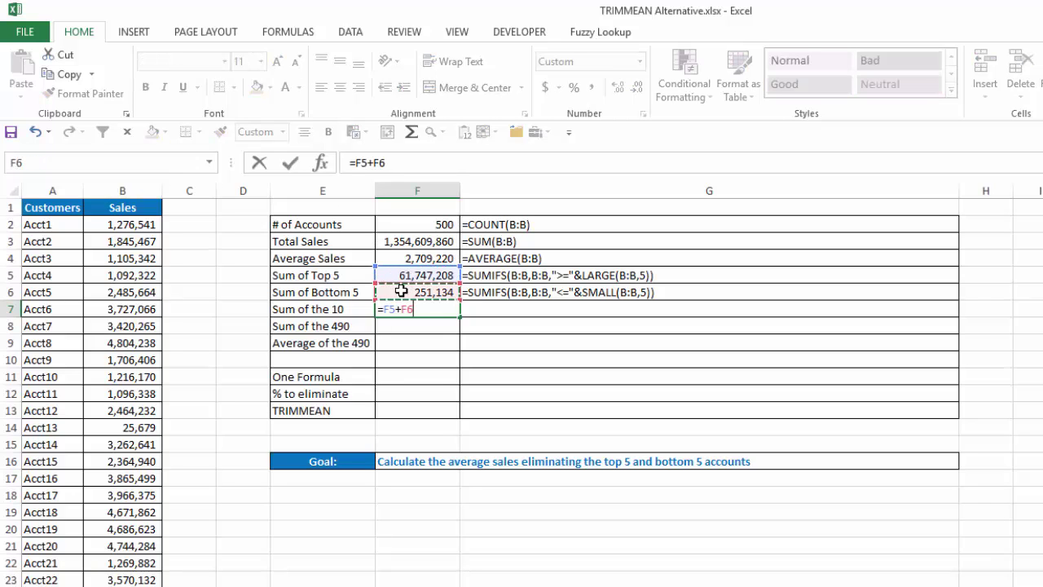
key("Return")
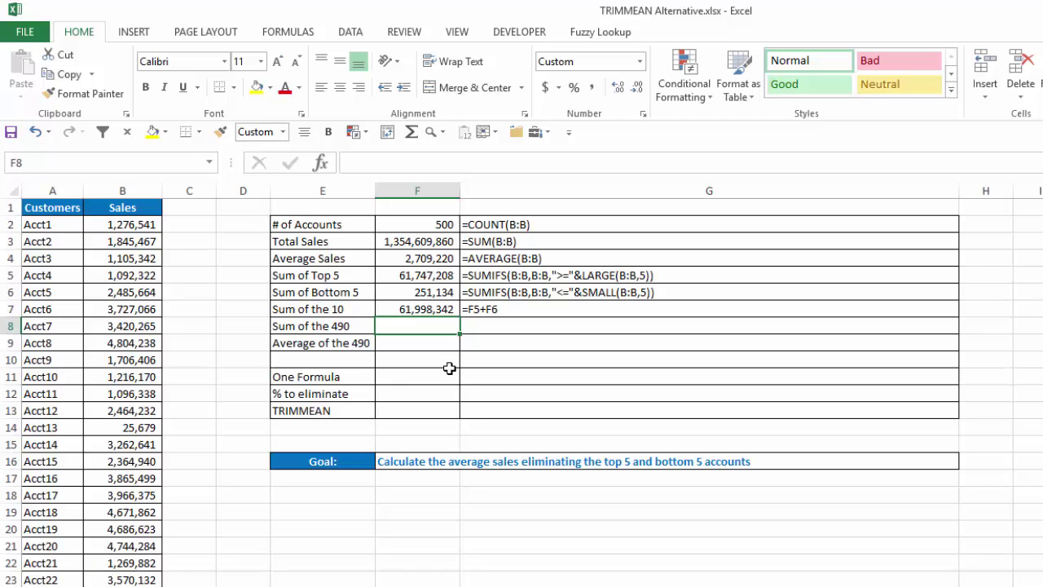
Compute Sum of the 490 in F8 as =F3-F7, giving 1,292,611,518
type("=")
left_click(409, 242)
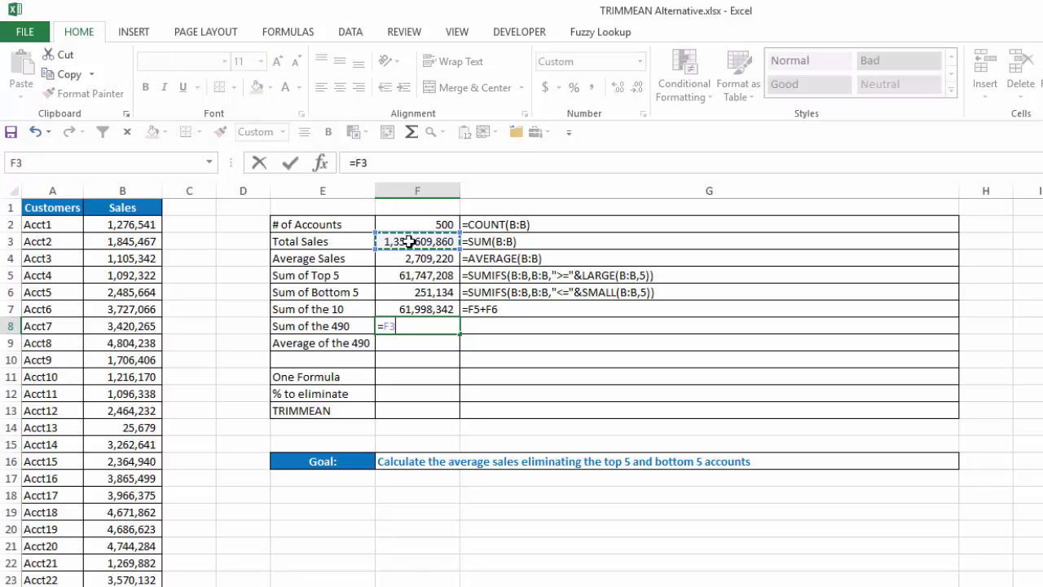
type("-")
left_click(415, 310)
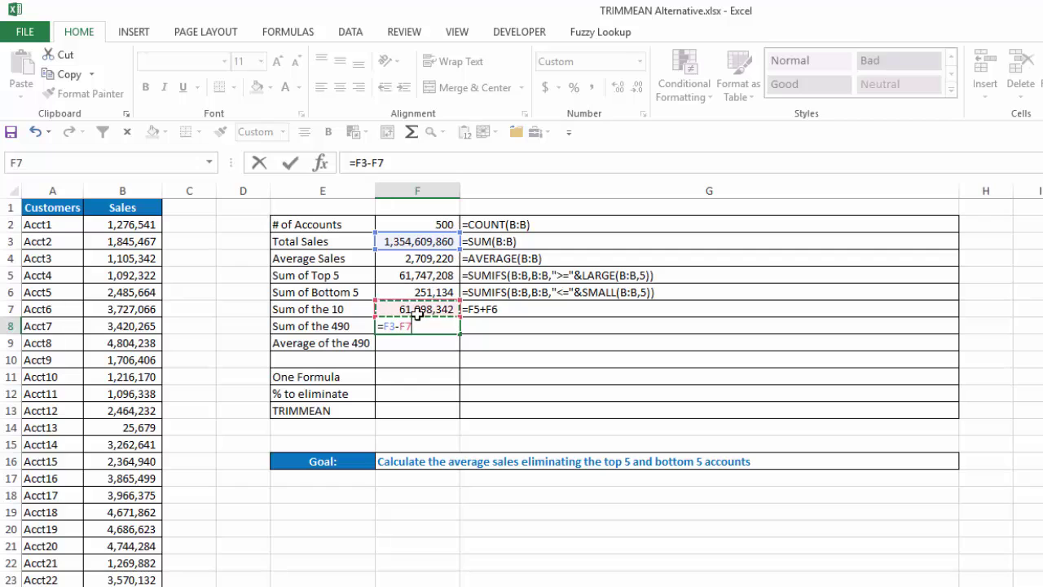
key("Return")
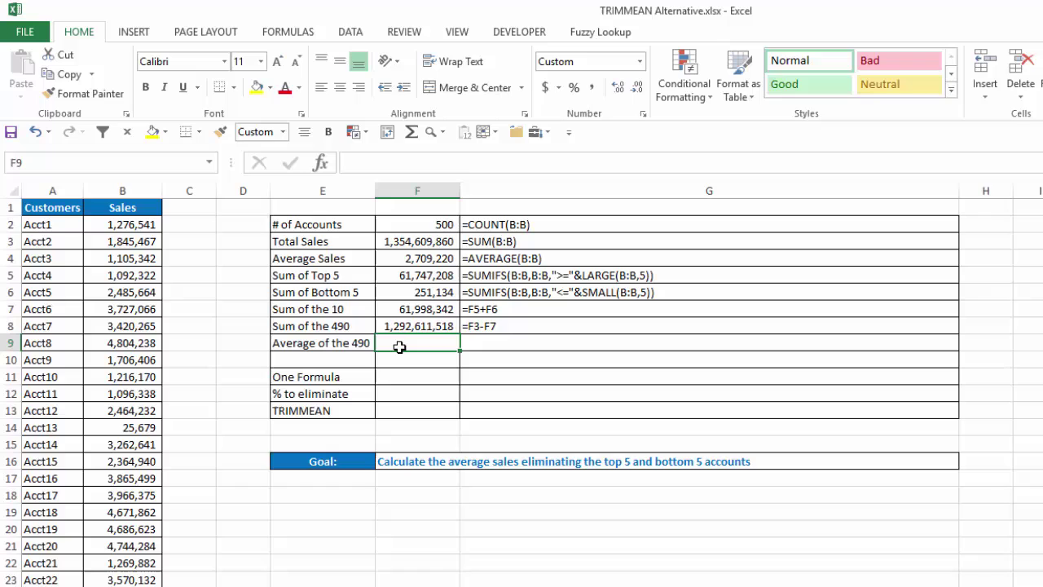
Compute Average of the 490 in F9 as =F8/490, giving 2,637,983
type("=")
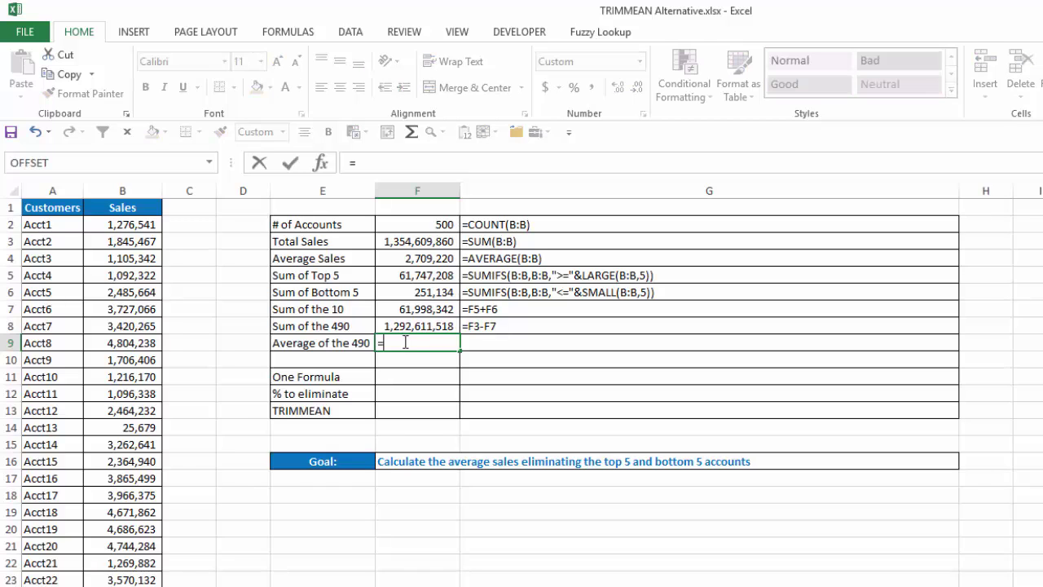
left_click(409, 323)
type("/")
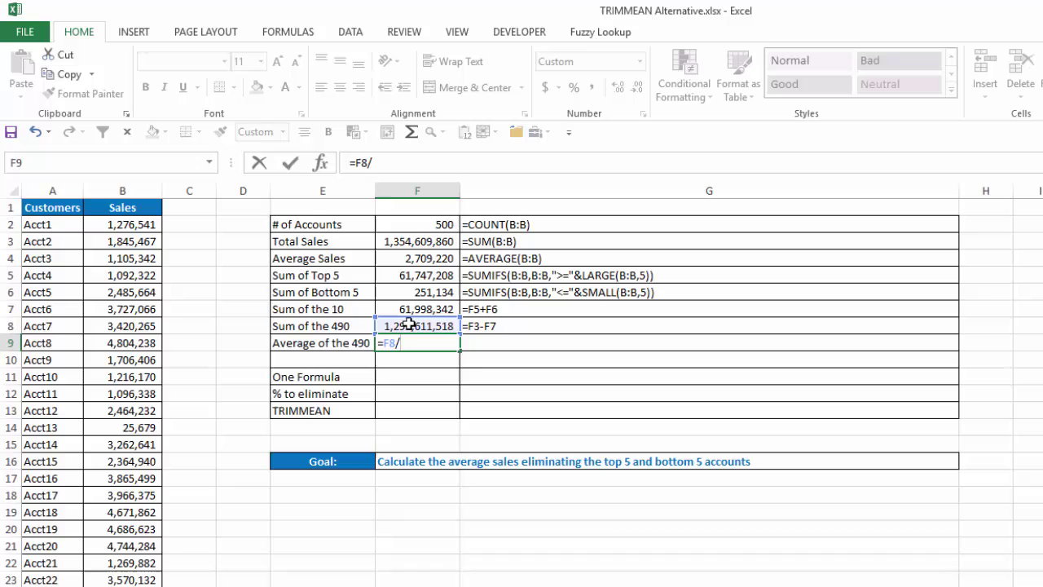
type("490")
key("Return")
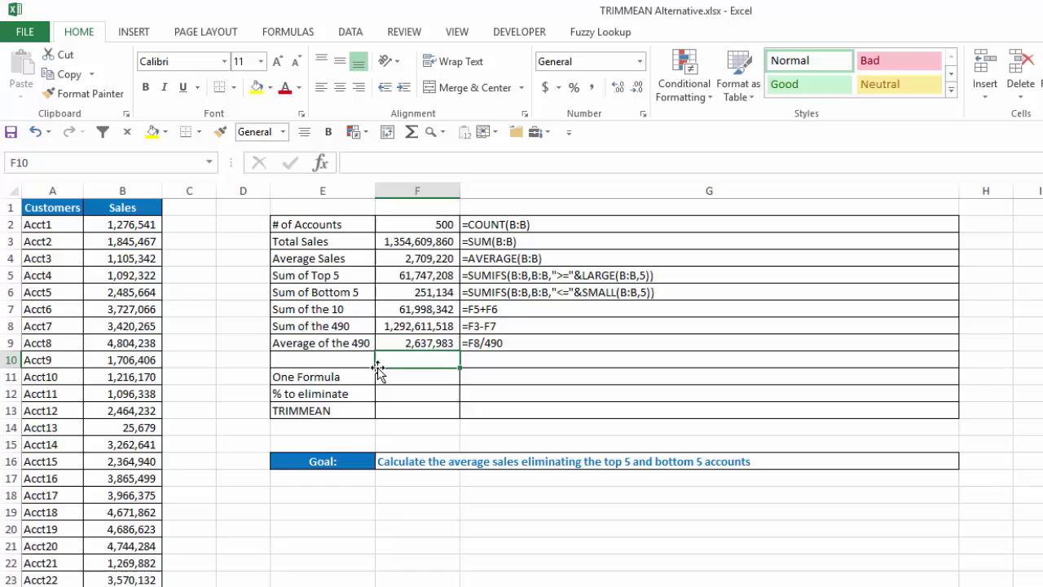
In F11, write =SUM(B:B)-(SUMIFS(B:B,B:B,">="&LARGE(B:B,5)) and begin a second SUMIFS
left_click(397, 374)
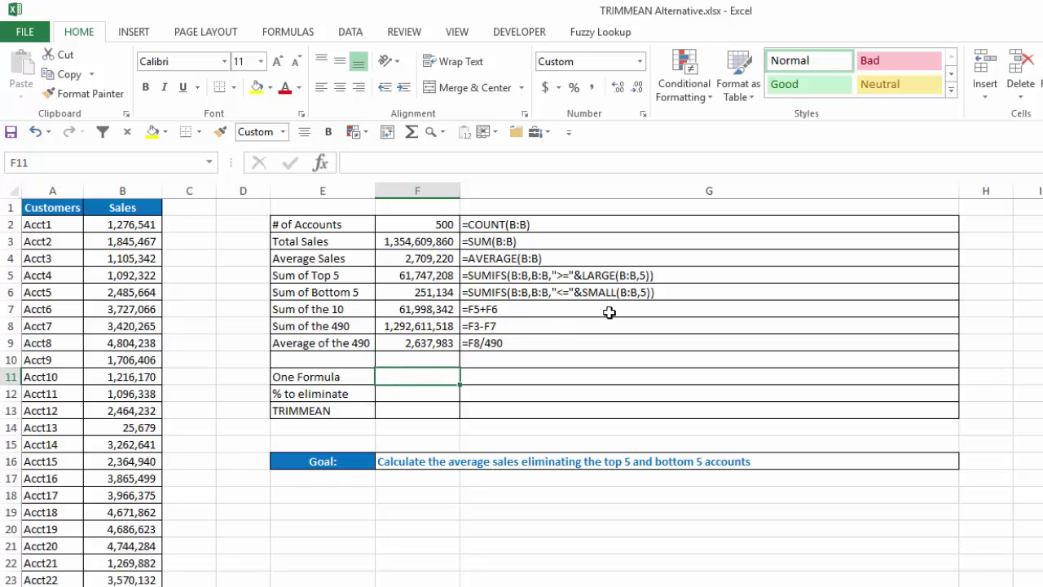
type("=SUM(")
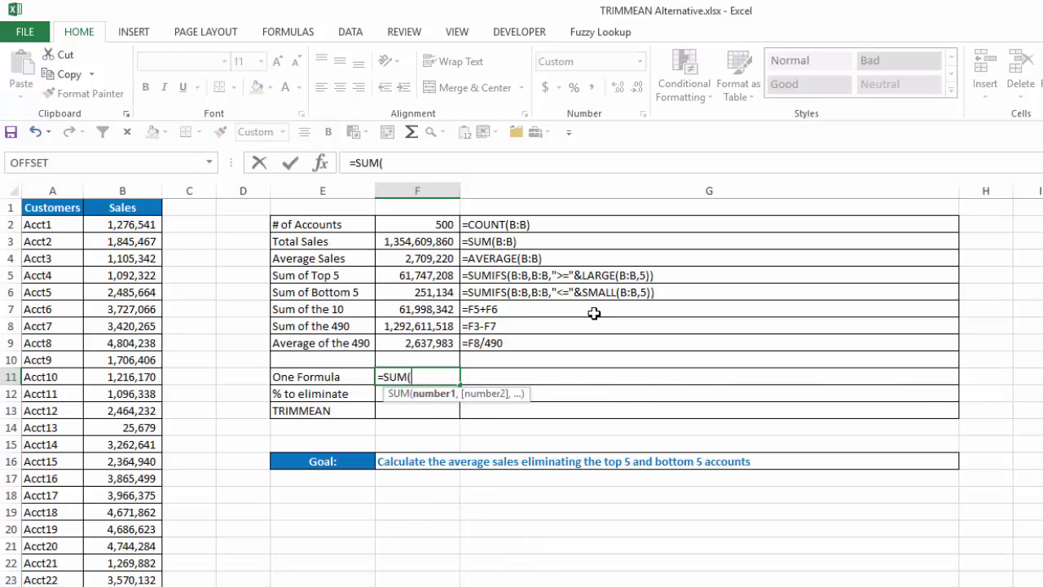
left_click(133, 190)
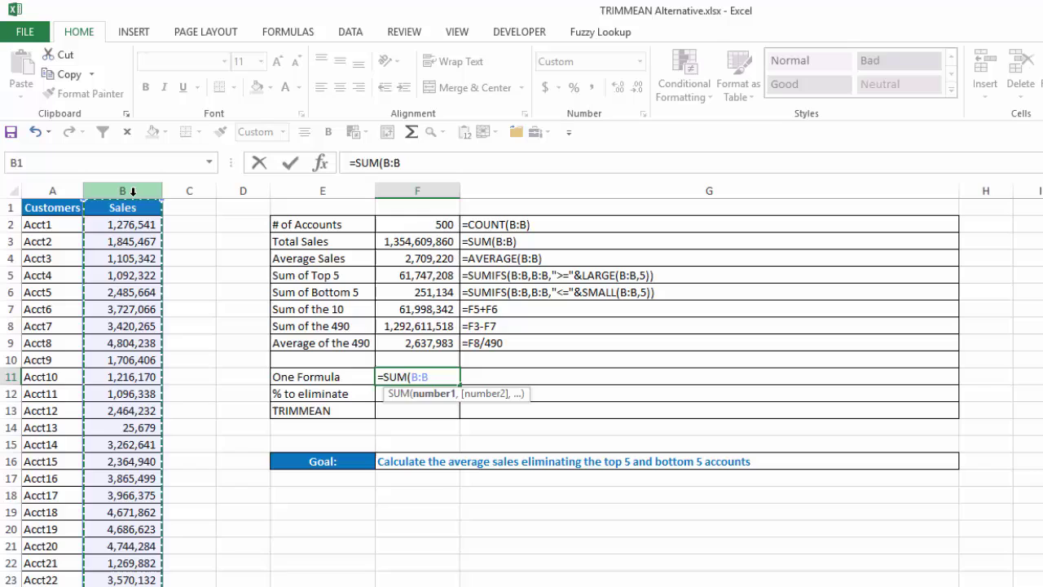
type(")")
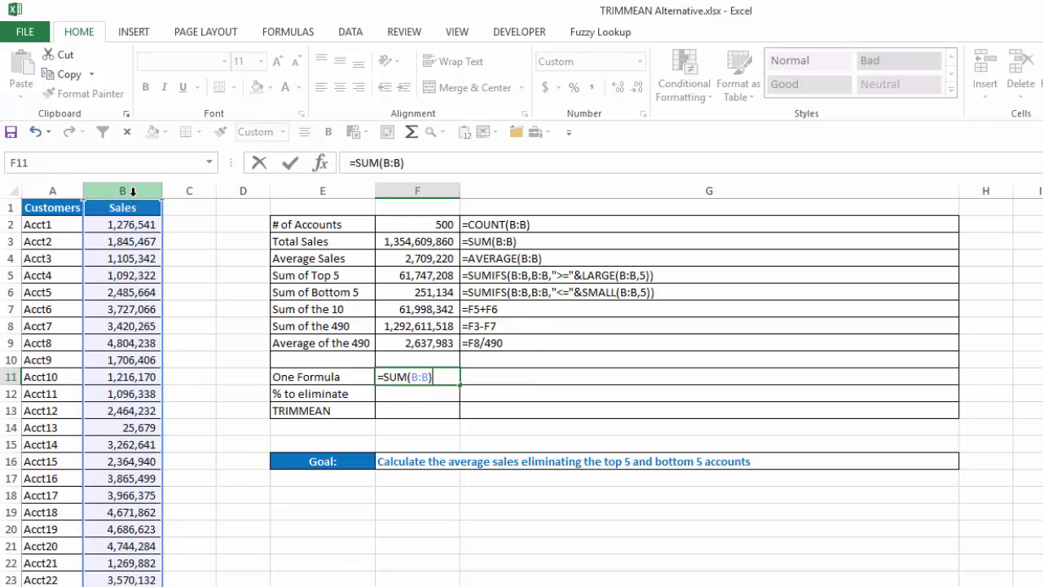
type("-(sumifs")
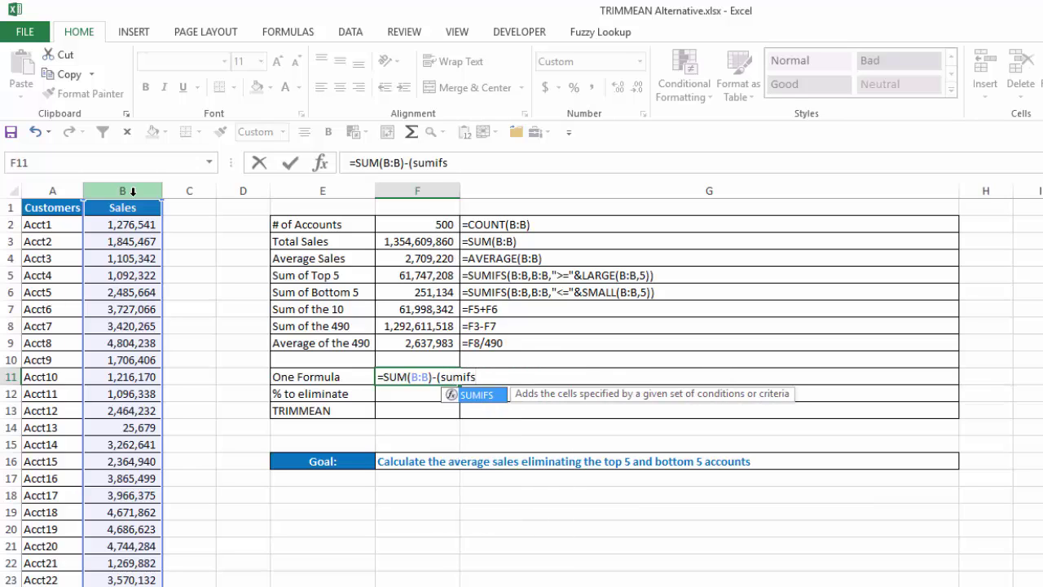
key("Tab")
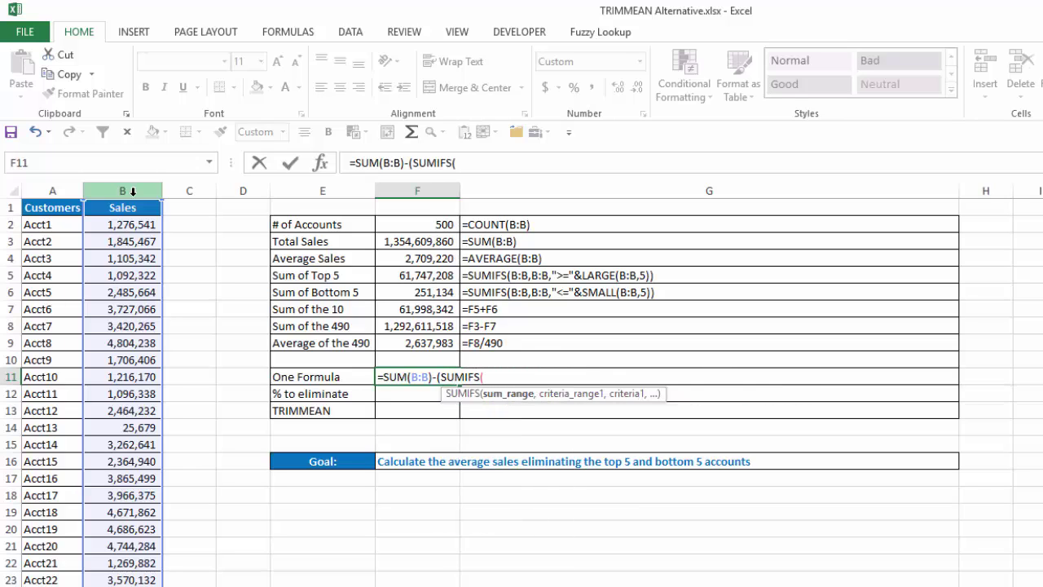
left_click(133, 191)
type(",")
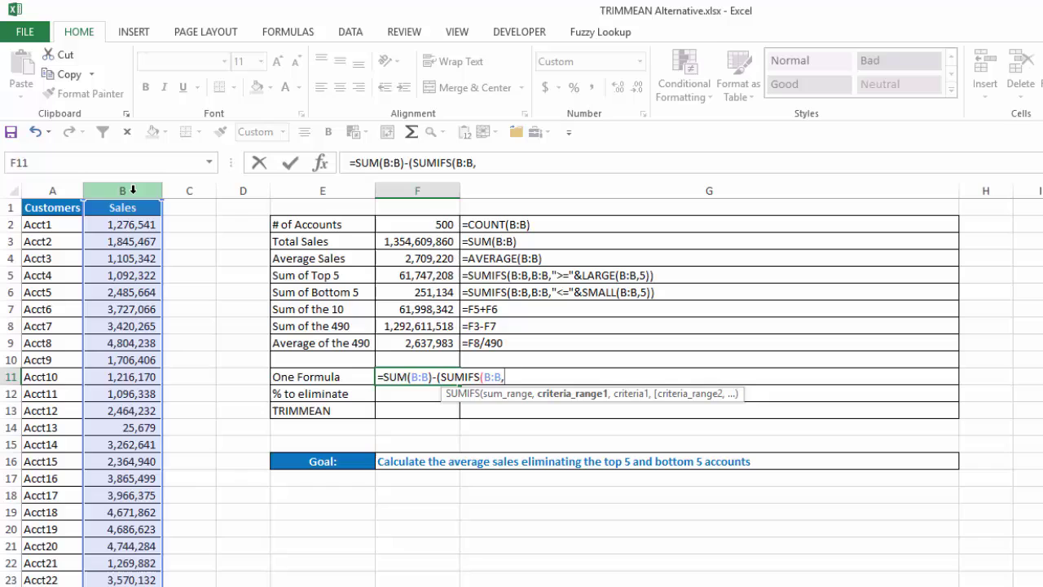
left_click(133, 191)
type(",")
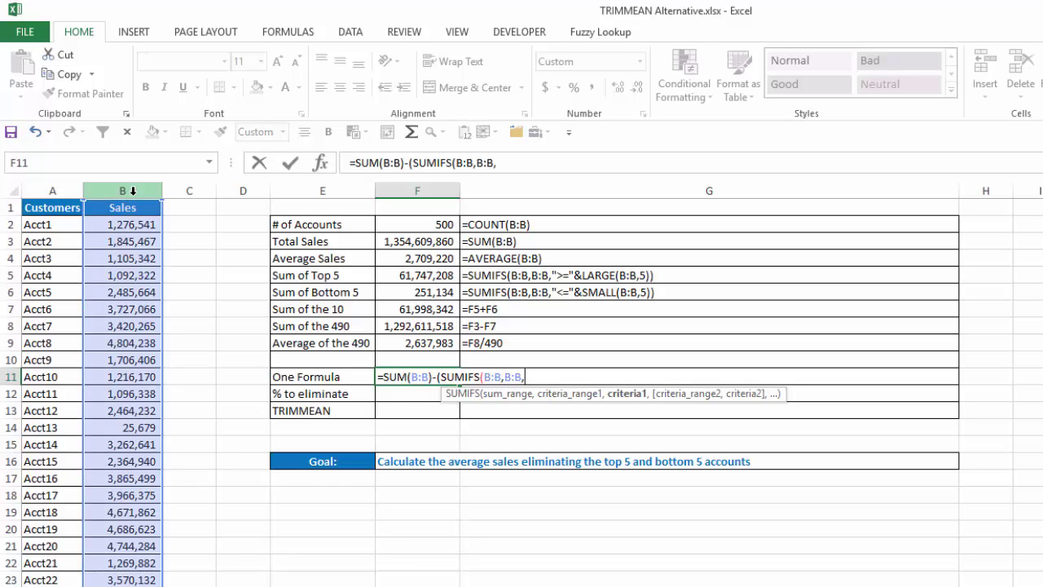
type("\">=\"&large")
key("Tab")
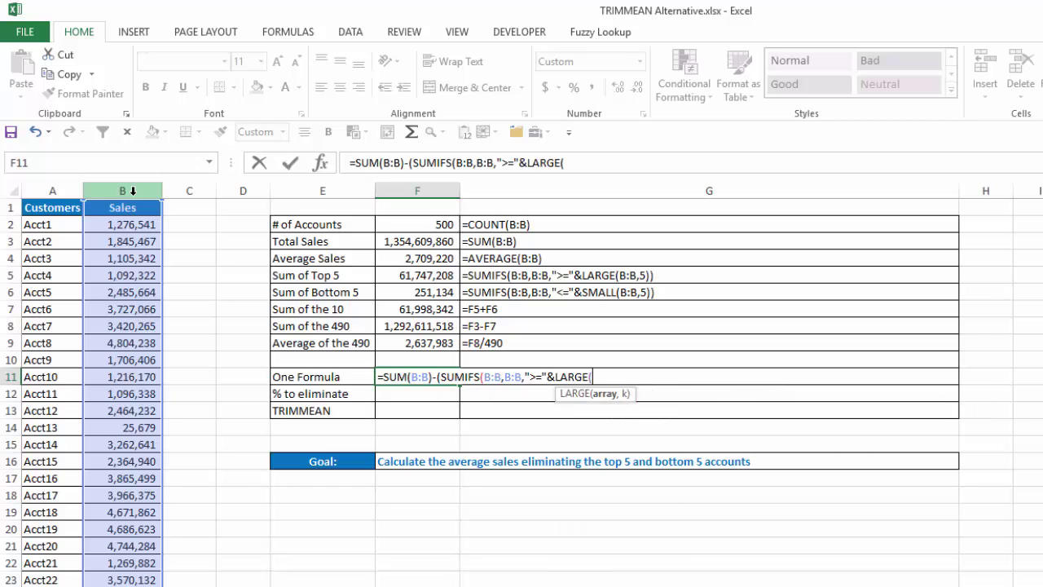
left_click(133, 191)
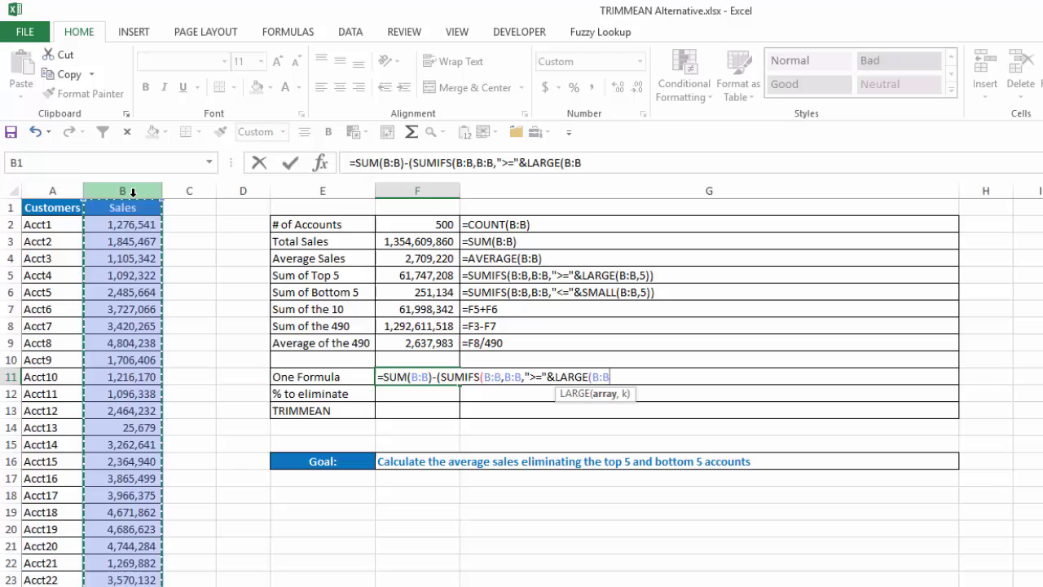
type(",5))")
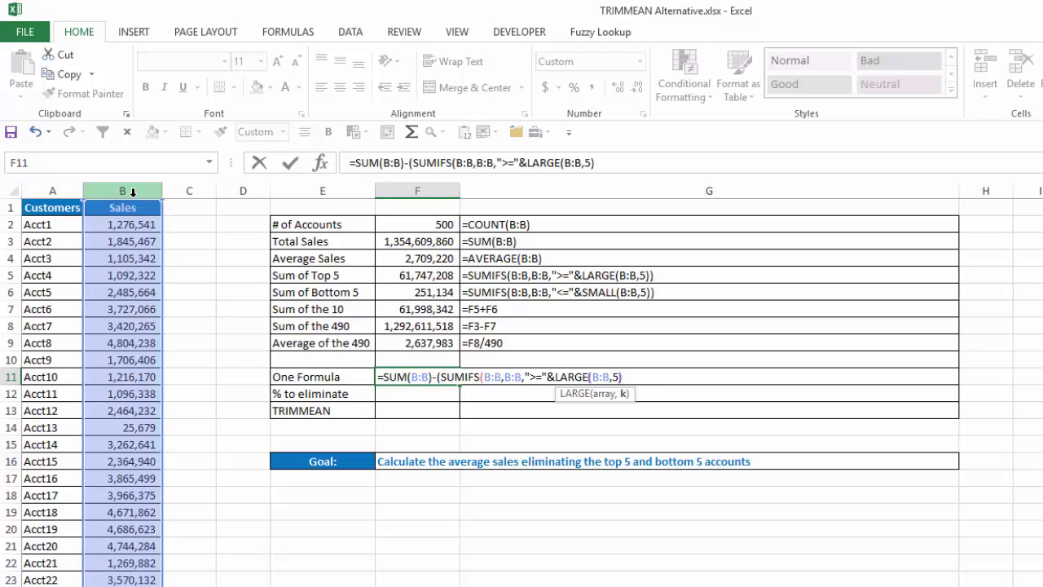
type(")")
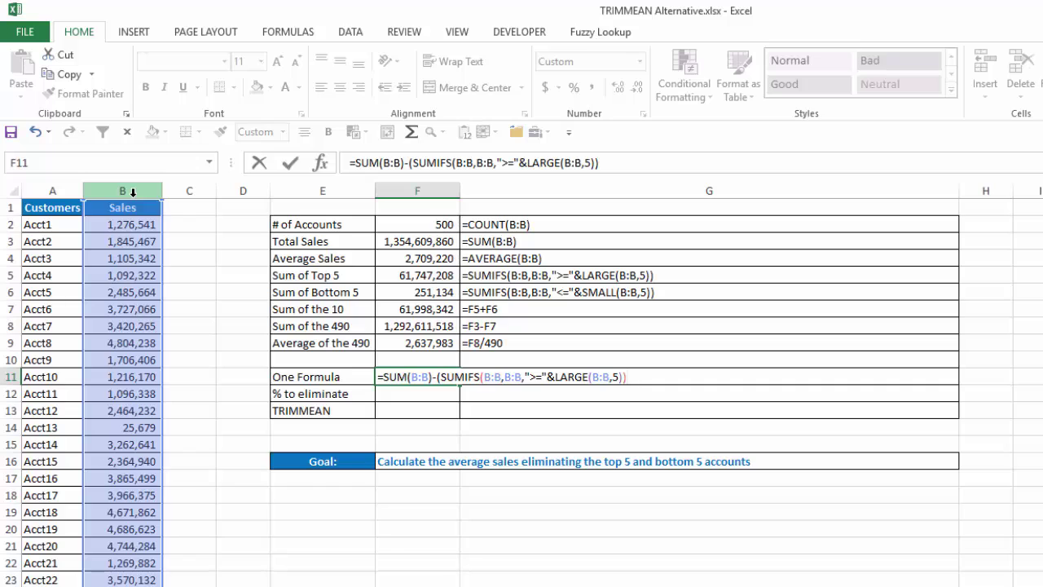
type("+sumifs(")
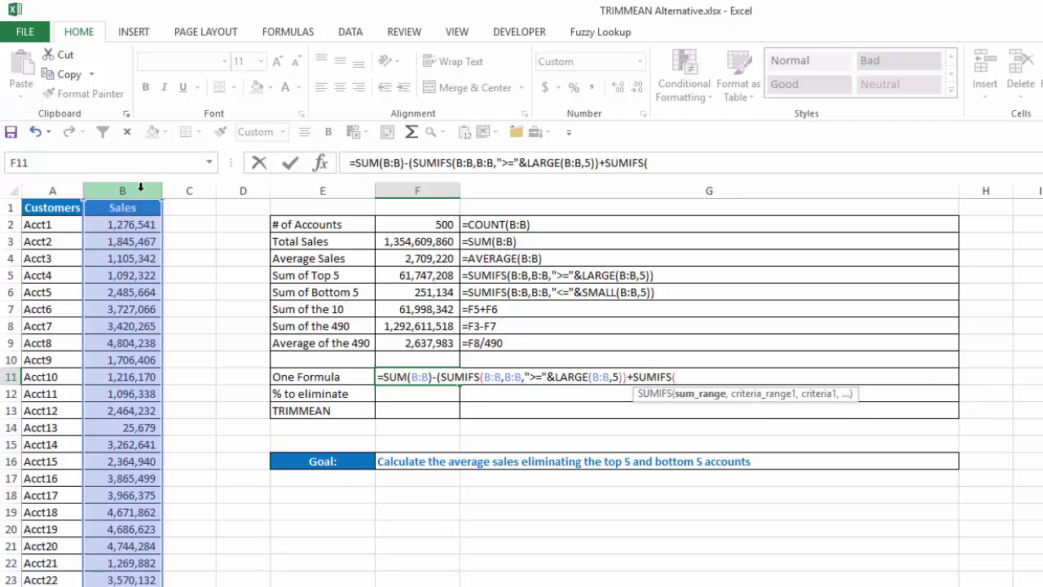
Complete the bottom-5 part as SUMIFS(B:B,B:B,"<="&SMALL(B:B,5))
left_click(140, 187)
type(",")
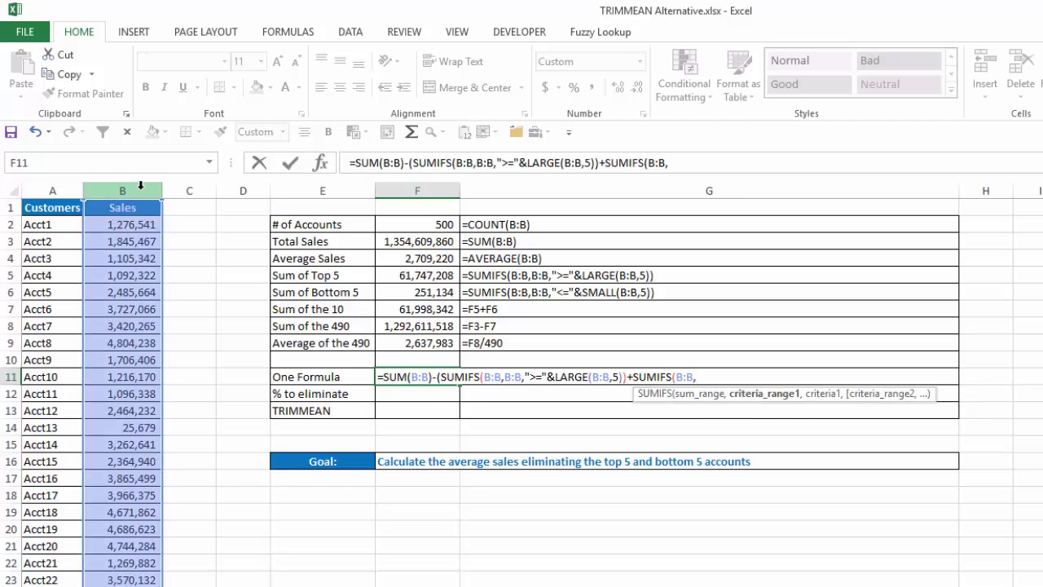
left_click(140, 188)
type(",")
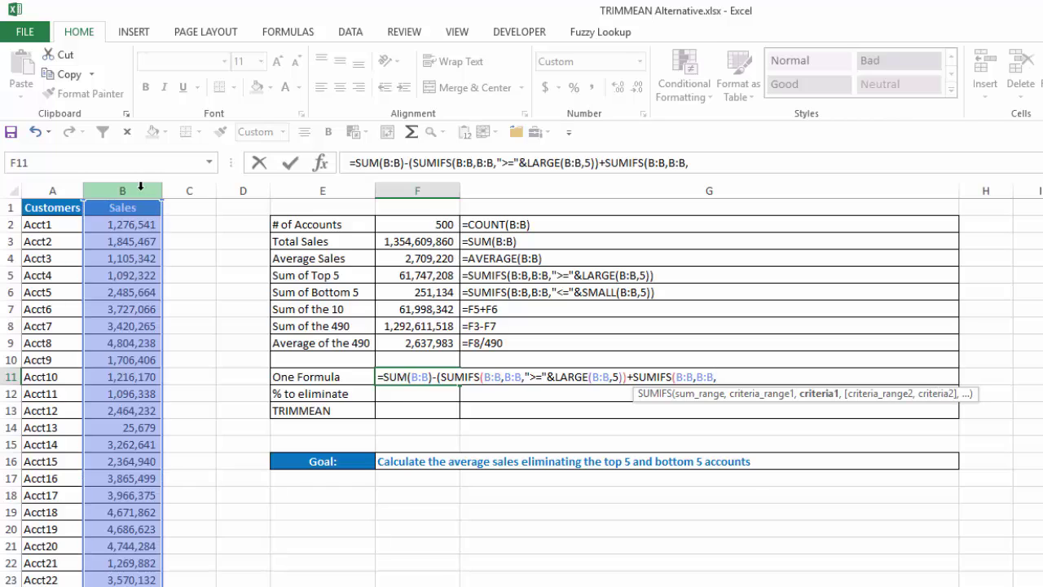
type("\"<=\"&sma")
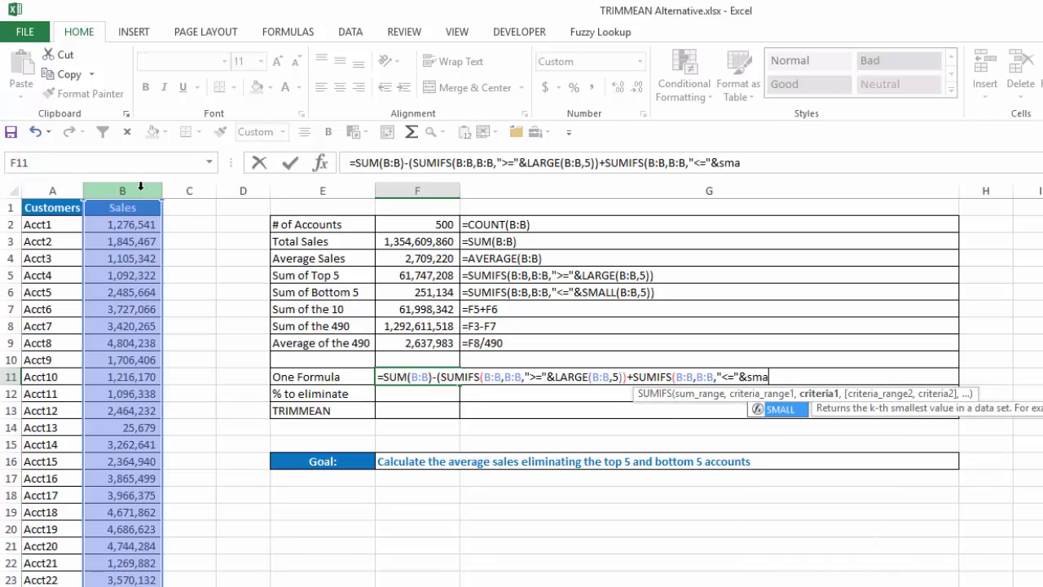
key("Tab")
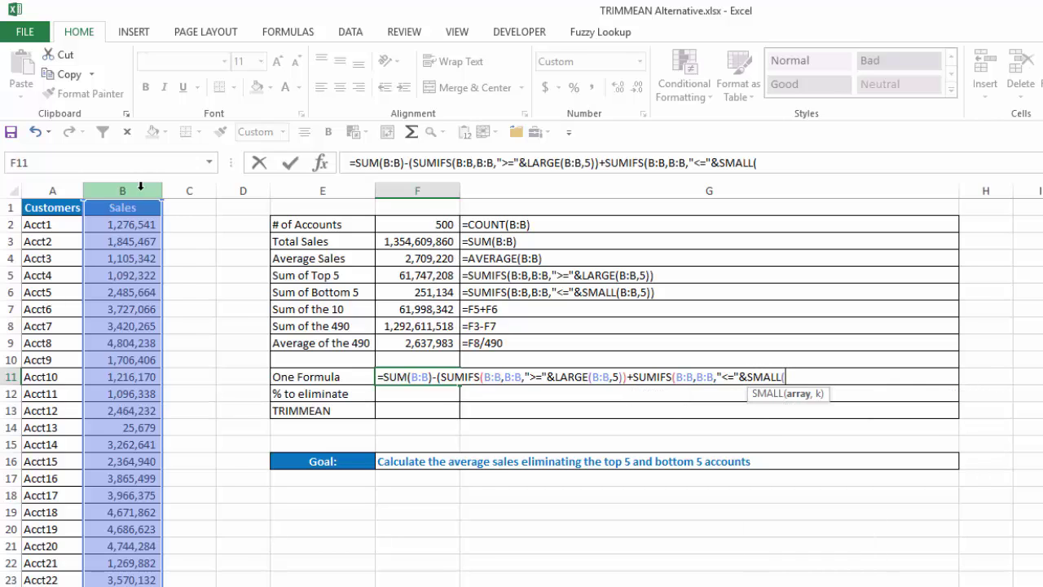
left_click(141, 187)
type(",")
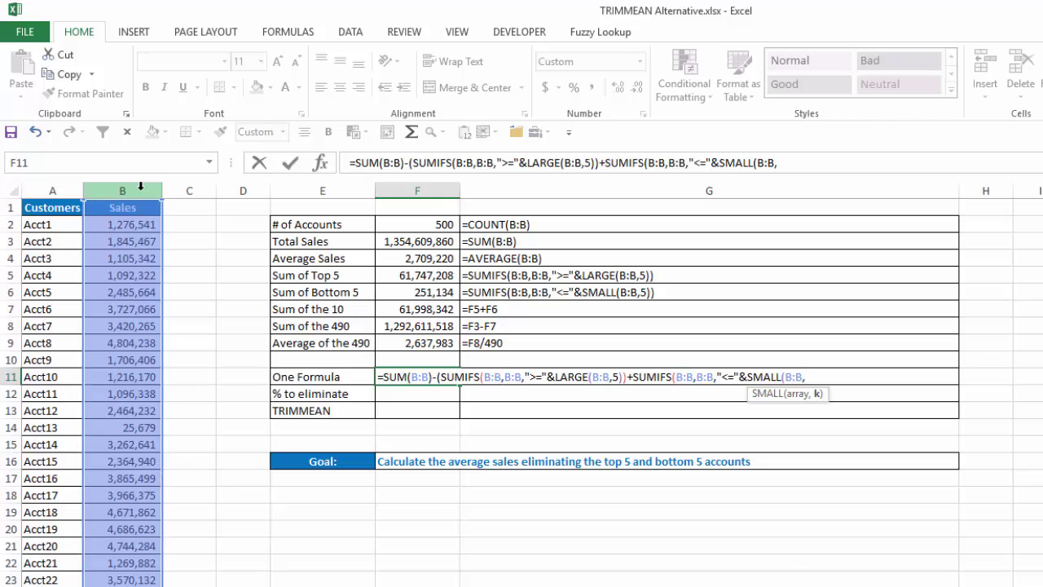
type("5)))")
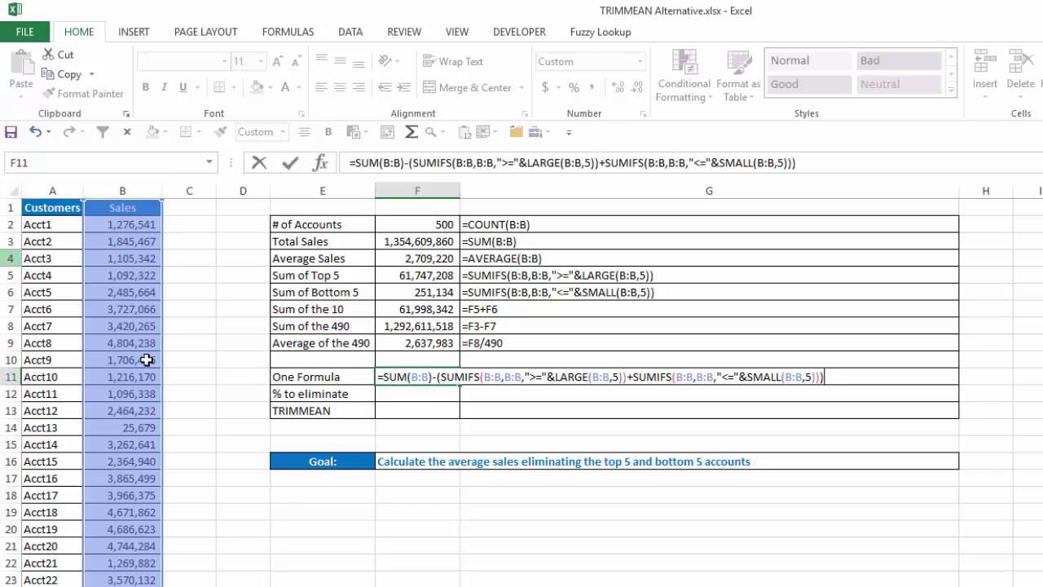
Wrap F11's formula in parentheses and divide by 490, returning 2,637,983
left_click(357, 163)
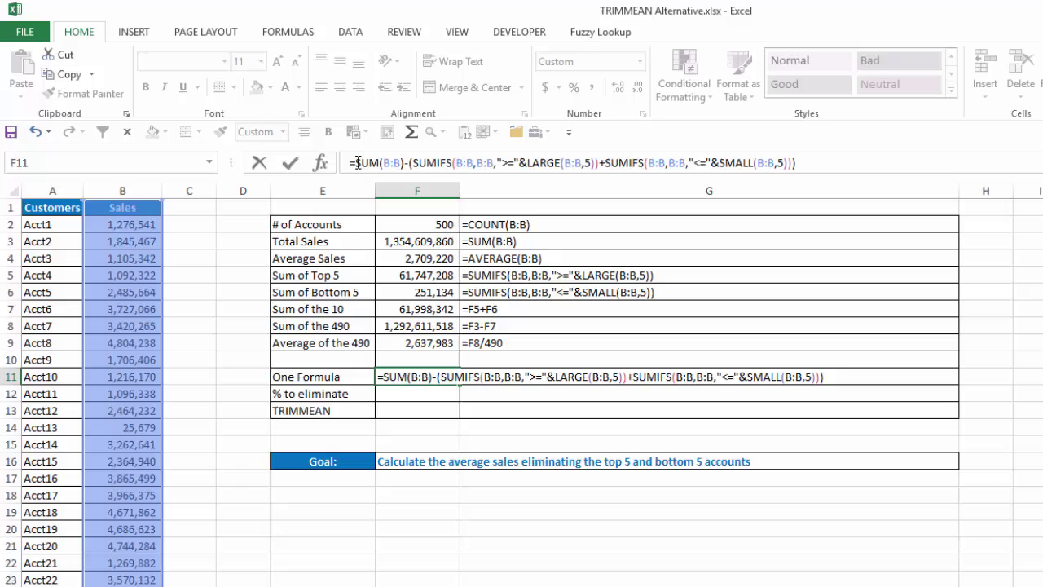
type("(")
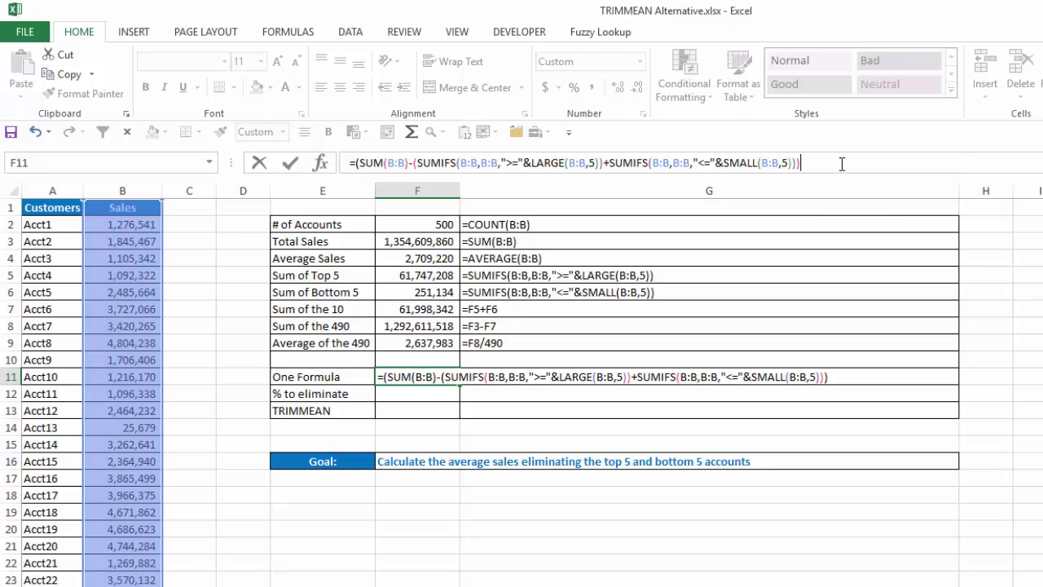
type(")/490")
key("Return")
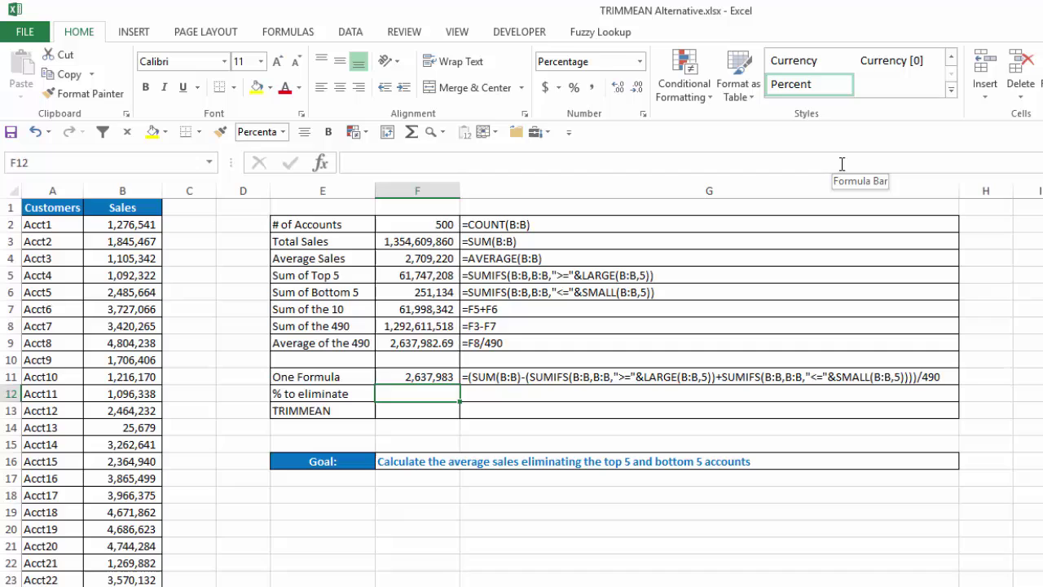
Copy F8's whole-number format to F9 with Format Painter
key("Up")
key("Up")
key("Up")
key("Up")
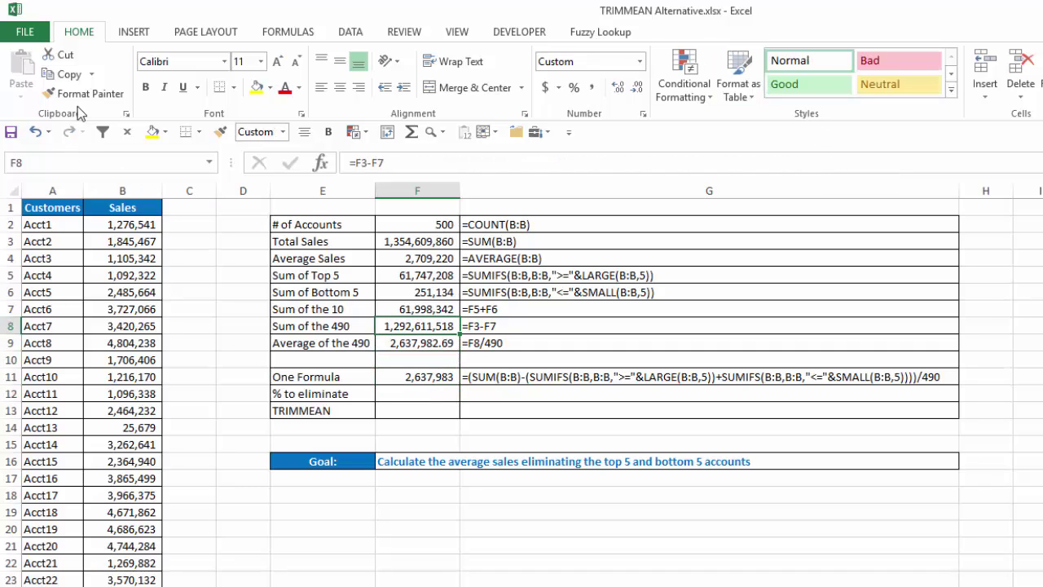
left_click(82, 92)
left_click(415, 342)
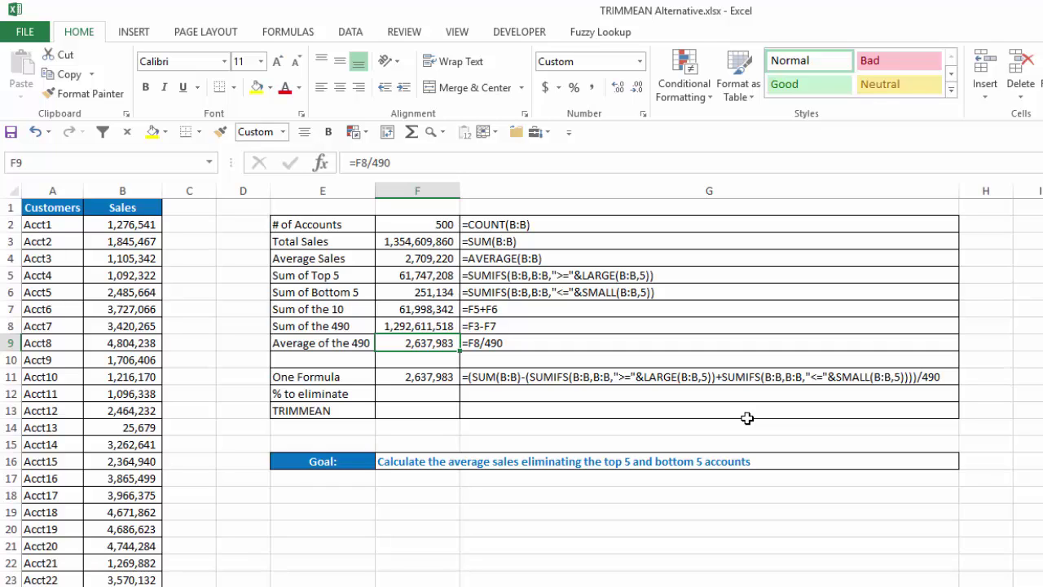
Format F12 as a percentage and enter =10/500, showing 2.0%
left_click(436, 396)
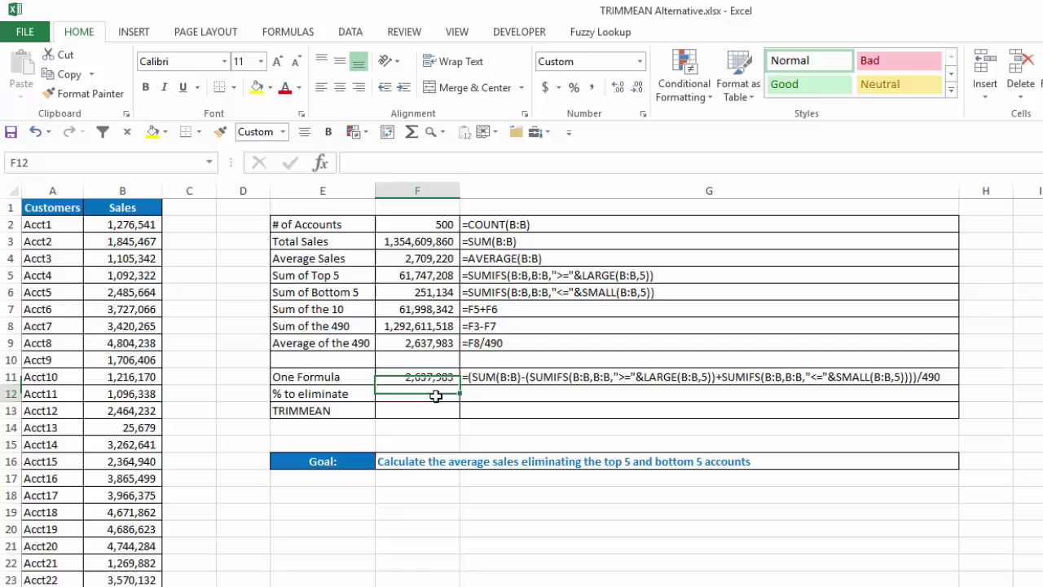
key("ctrl+shift+5")
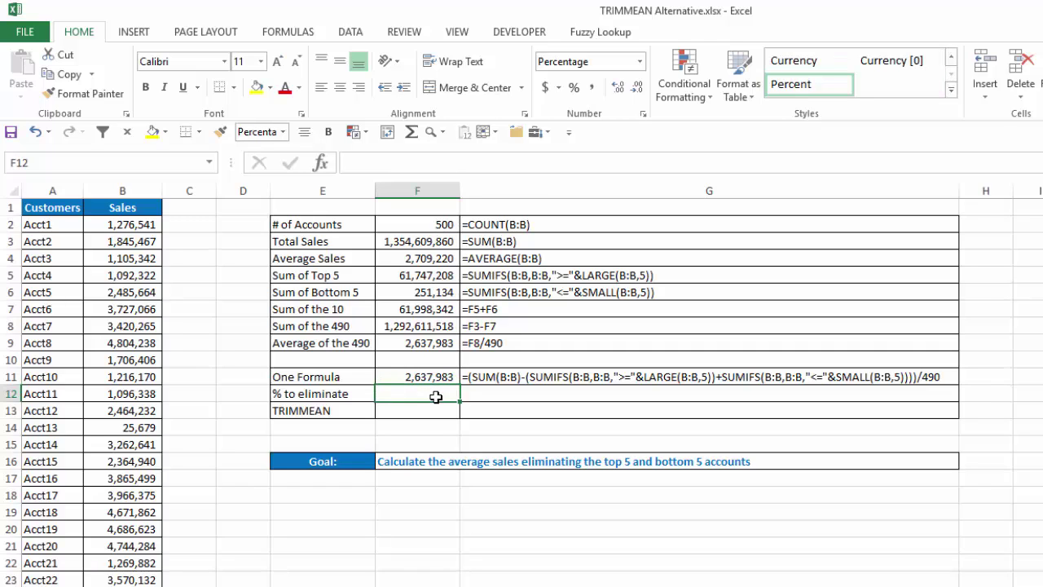
type("=10/5")
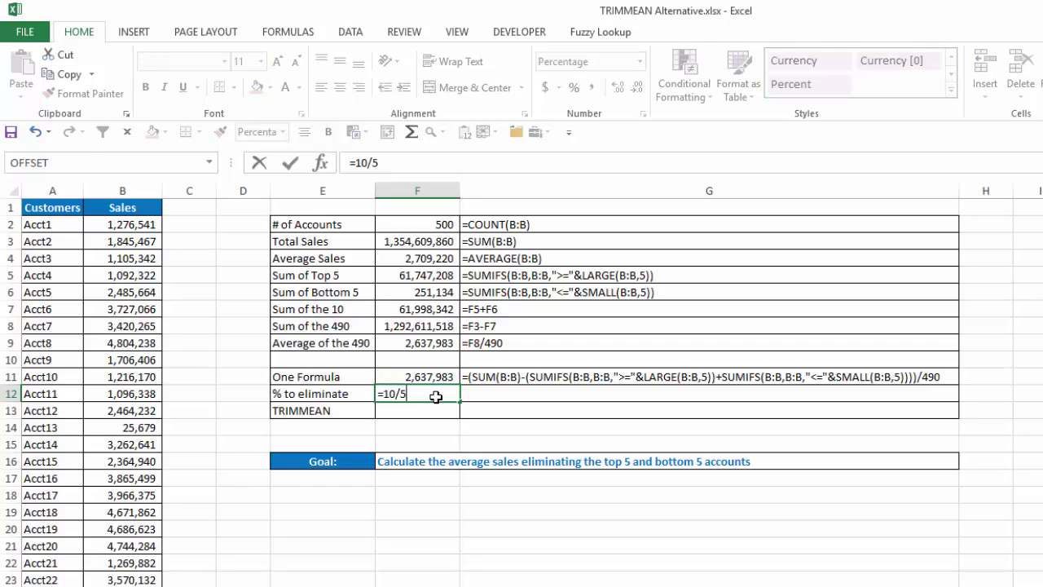
type("00")
key("Return")
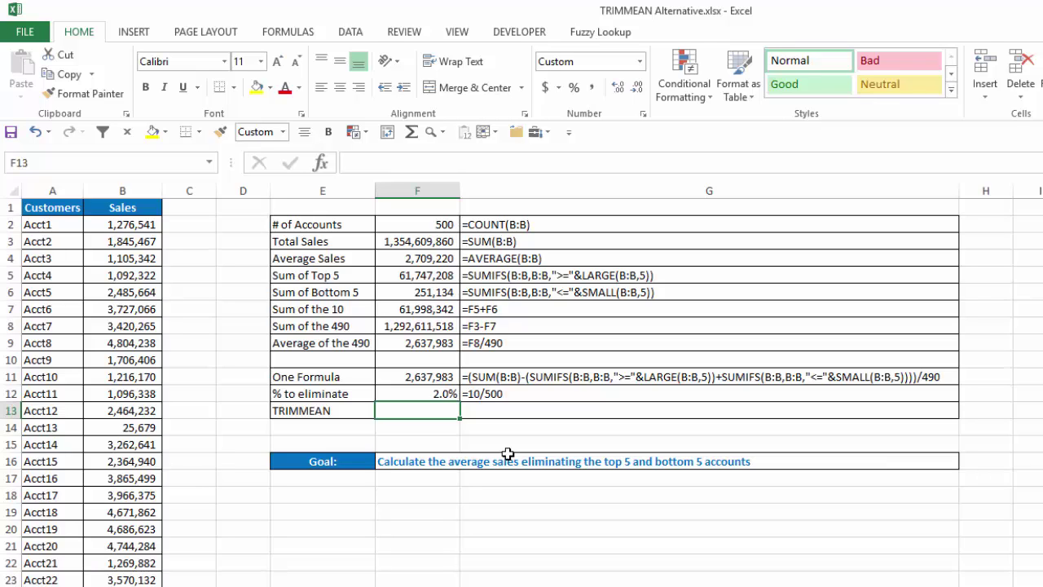
Enter =TRIMMEAN(B:B,2%) in F13, returning 2,637,983
type("=trim")
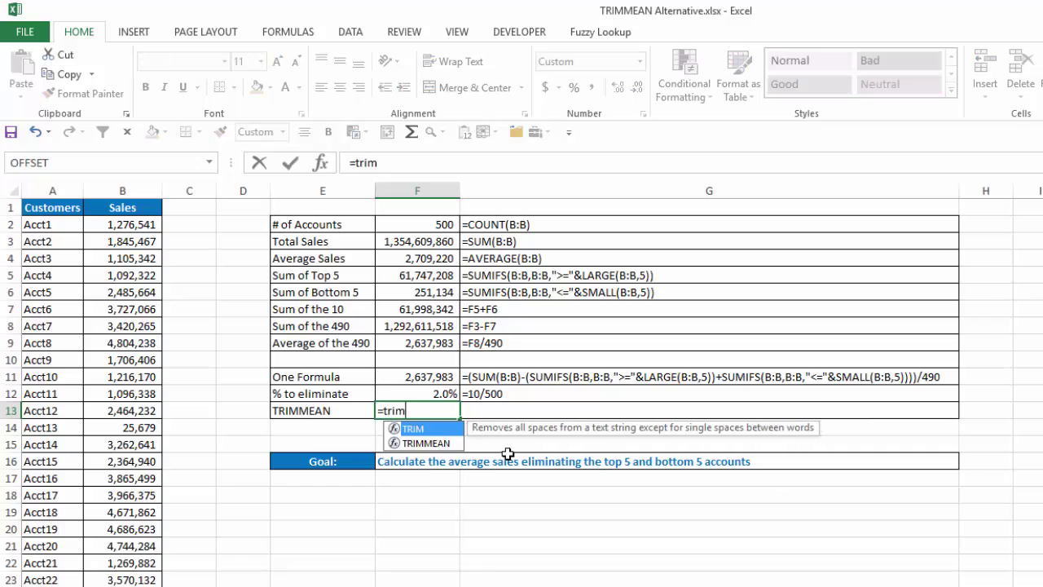
key("Down")
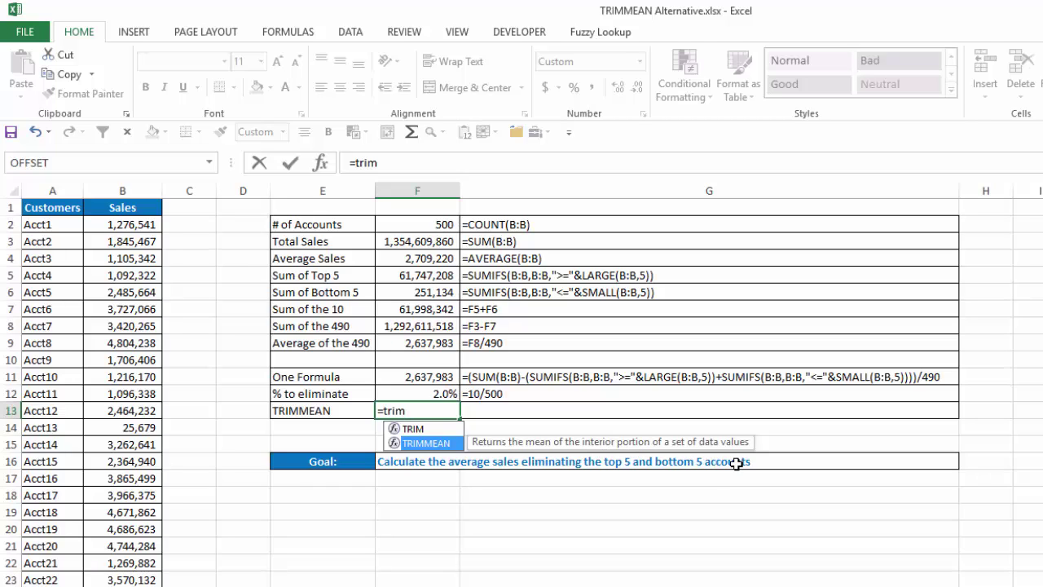
key("Tab")
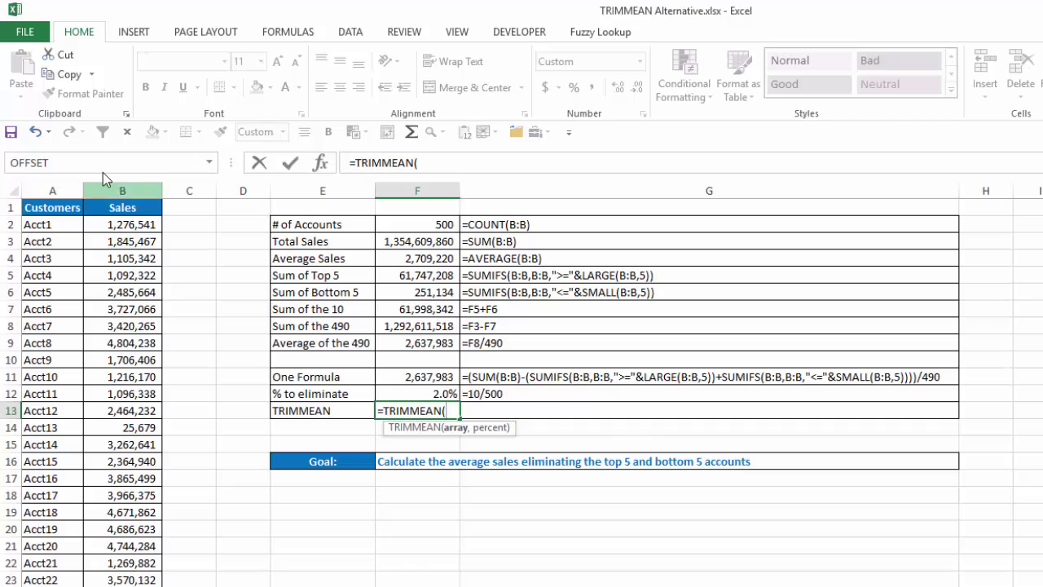
left_click(118, 184)
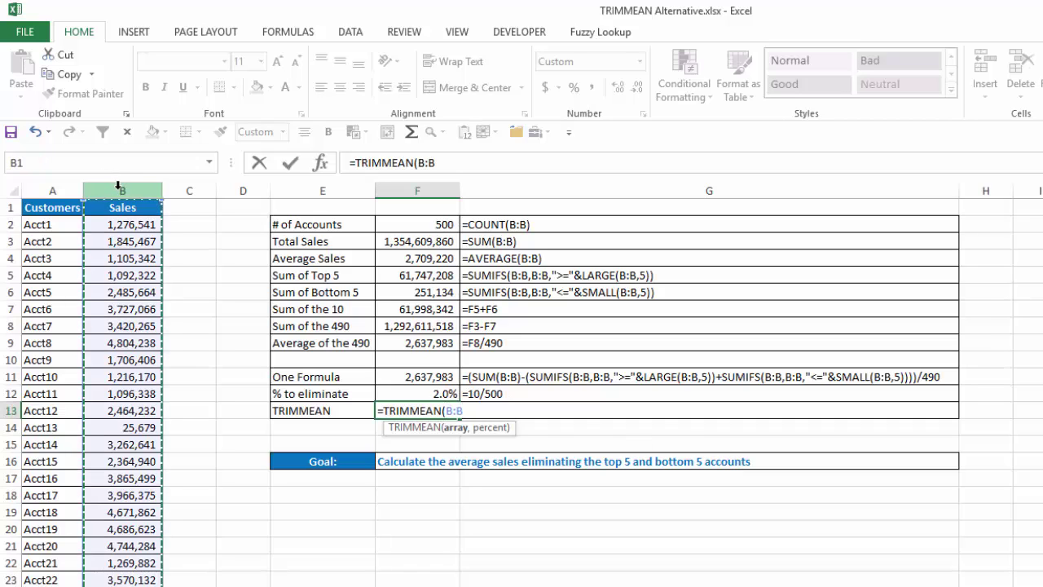
type(",")
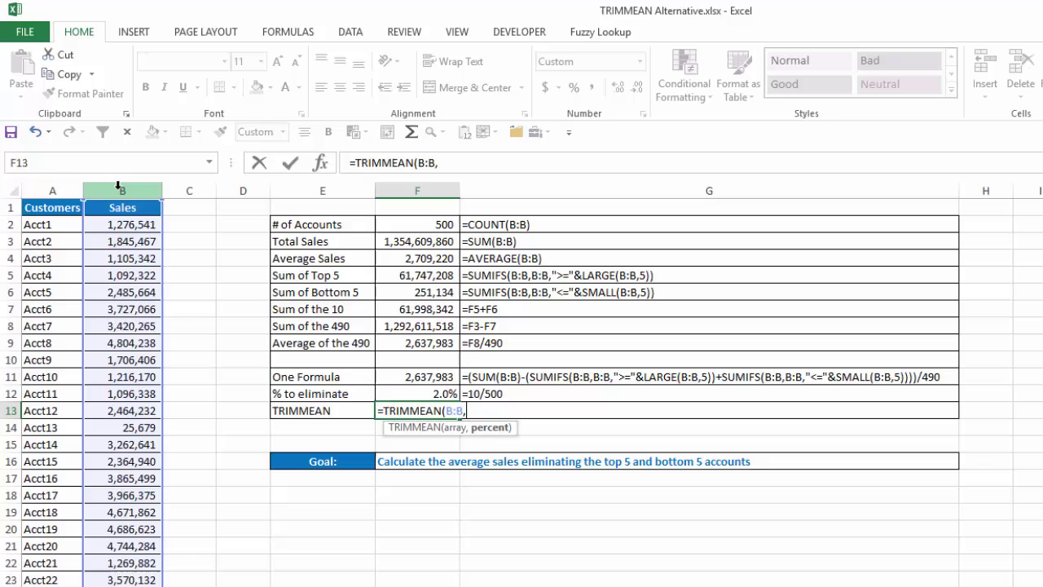
type("2%")
type(")")
key("Return")
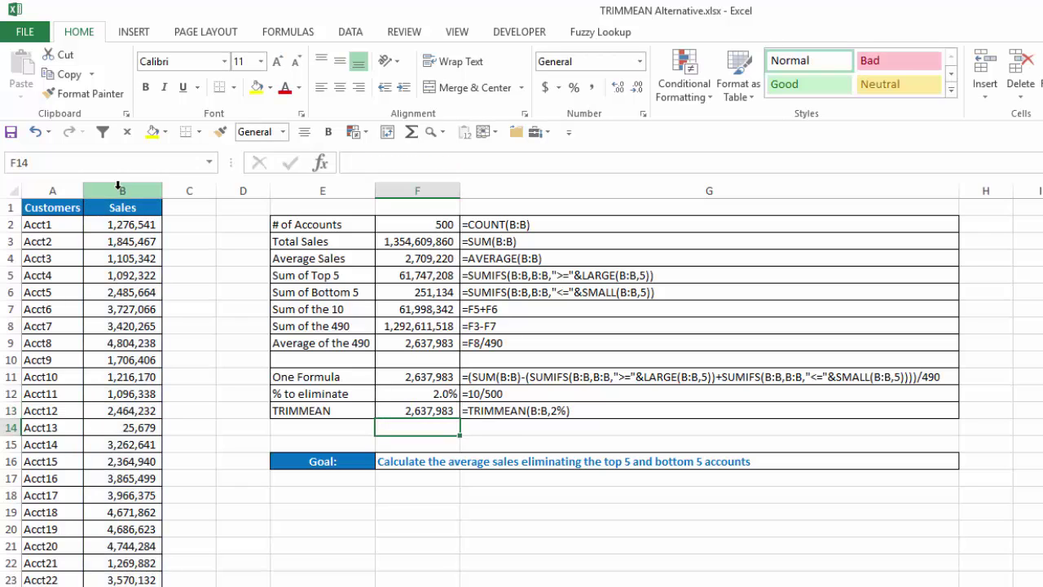